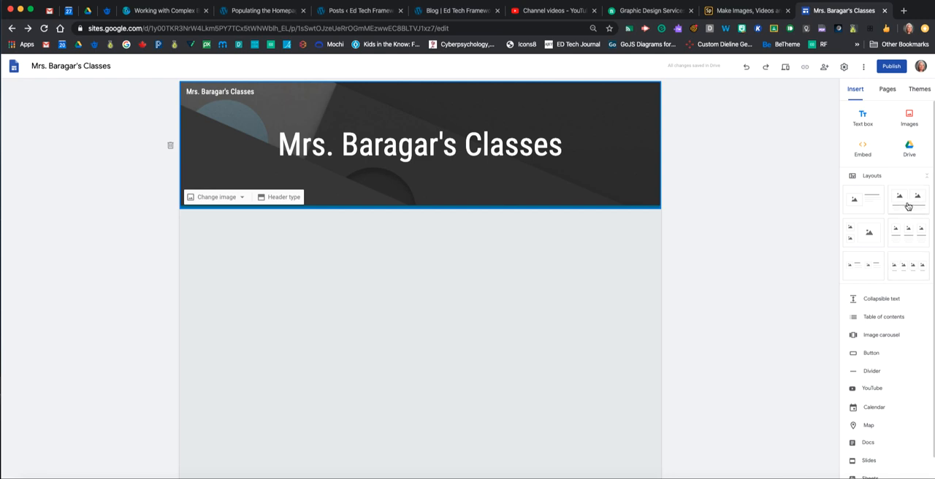
Add the two-image caption layout and fill its first placeholder with the Digital Notebook slides from the Website Items folder in Drive
{"action": "left_click", "coordinate": [908, 206]}
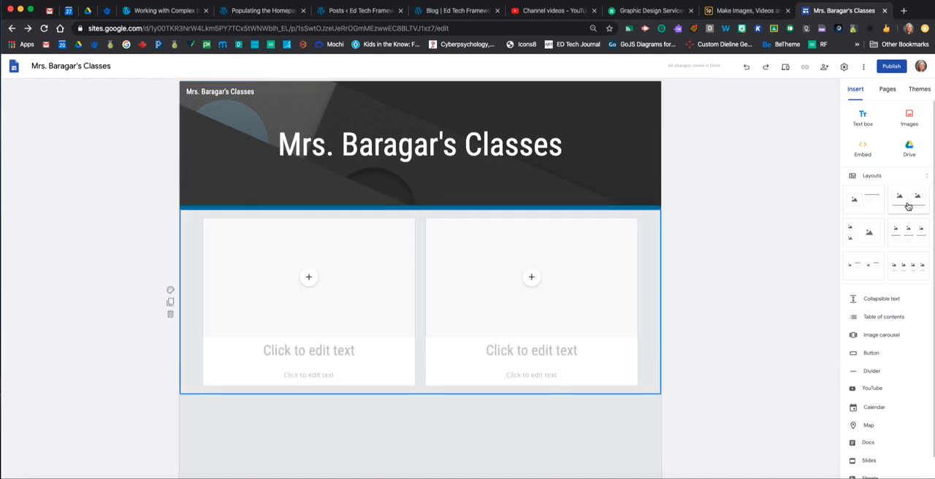
{"action": "left_click", "coordinate": [309, 278]}
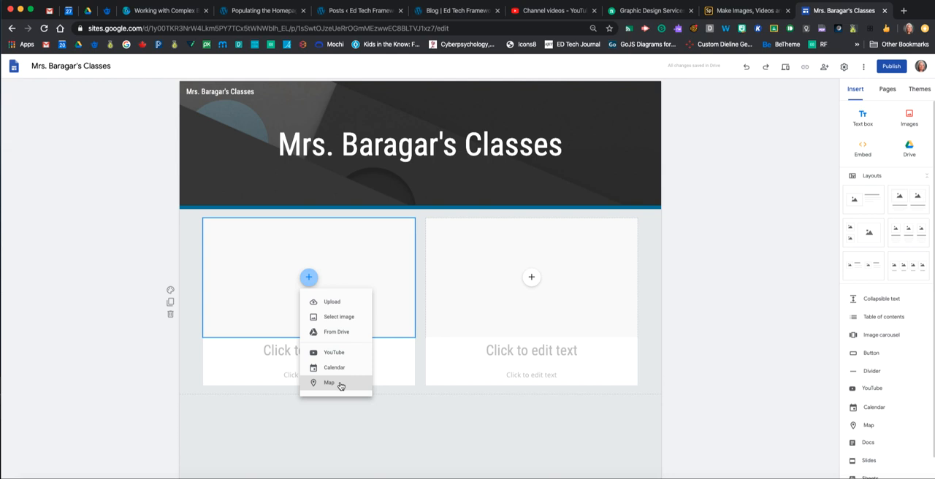
{"action": "left_click", "coordinate": [337, 332]}
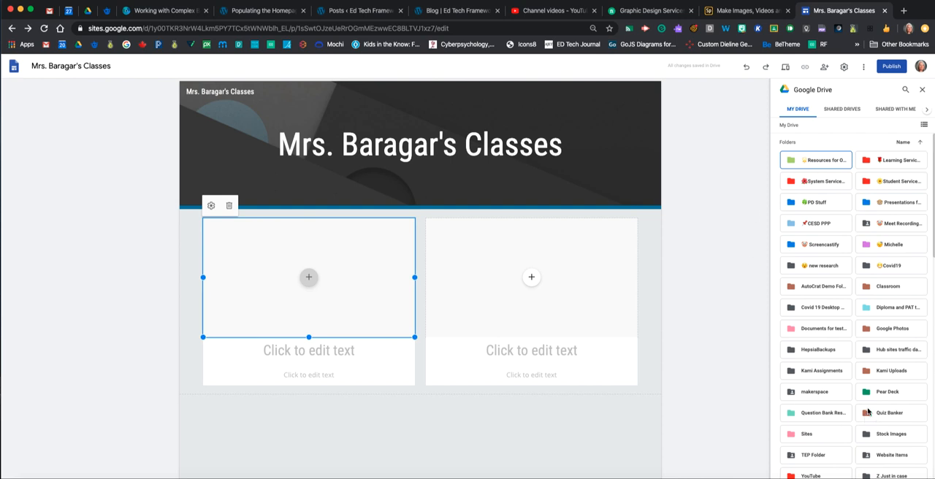
{"action": "scroll", "coordinate": [871, 414], "scroll_direction": "down", "scroll_amount": 3}
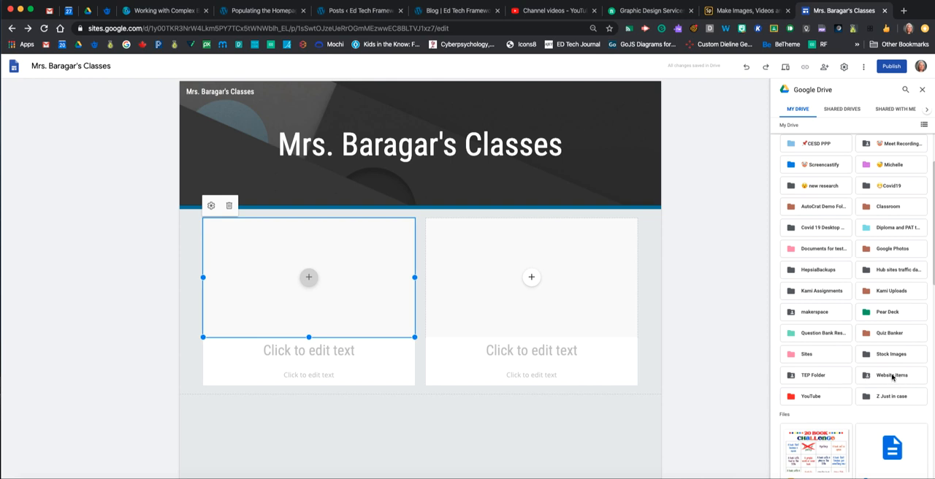
{"action": "left_click", "coordinate": [892, 377]}
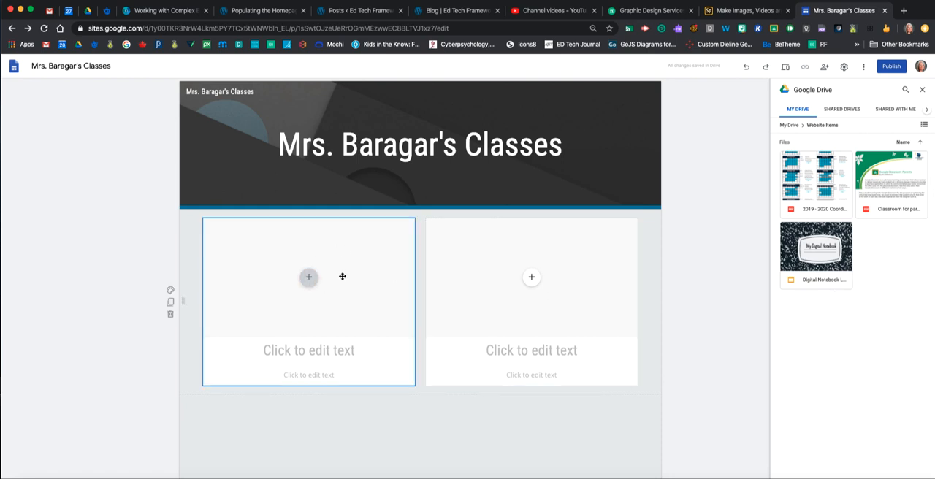
{"action": "left_click", "coordinate": [820, 249]}
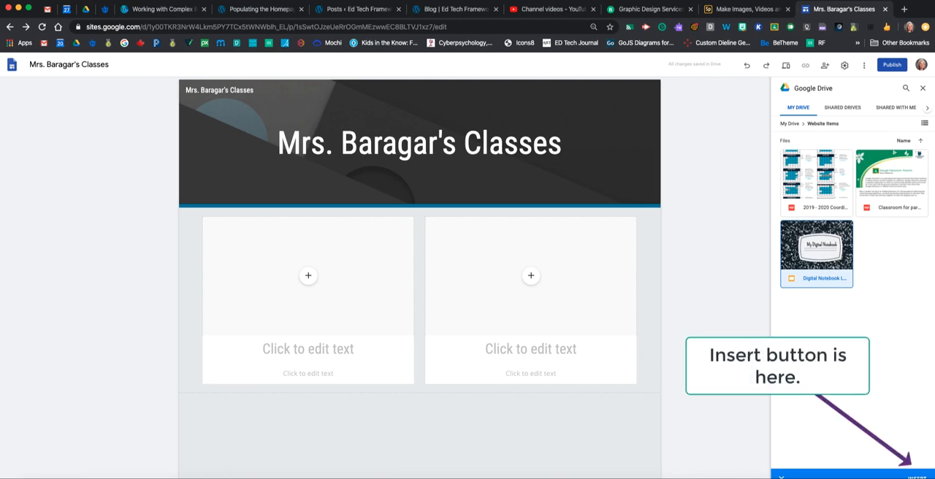
{"action": "left_click", "coordinate": [915, 476]}
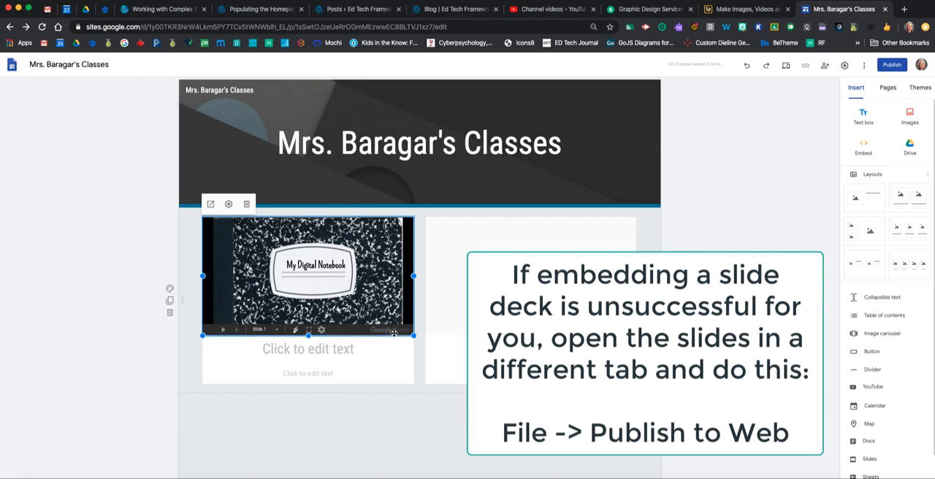
Give the embedded notebook slides the heading "Digital Notebook Assignment"
{"action": "left_click", "coordinate": [293, 353]}
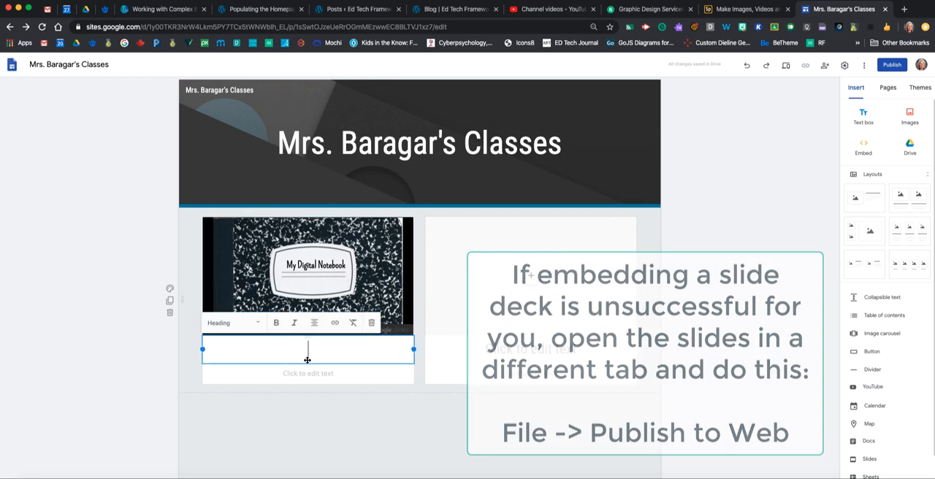
{"action": "type", "text": "Digital "}
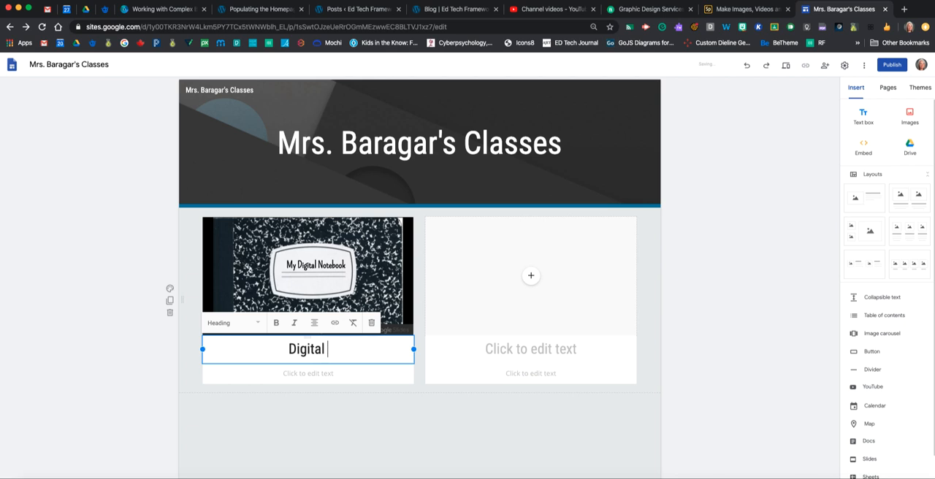
{"action": "type", "text": "Notebook Assignment"}
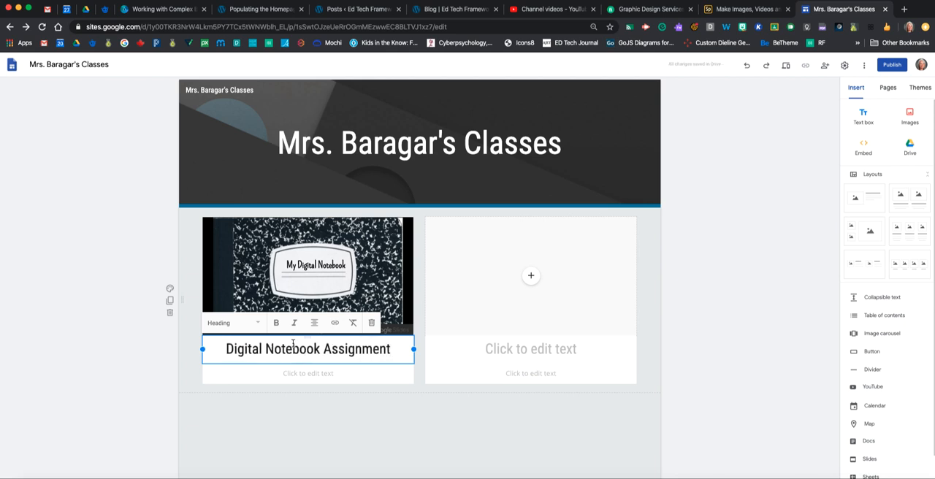
Fill in the notebook's description with "Remember to put at least three entries per week into your book."
{"action": "left_click", "coordinate": [303, 376]}
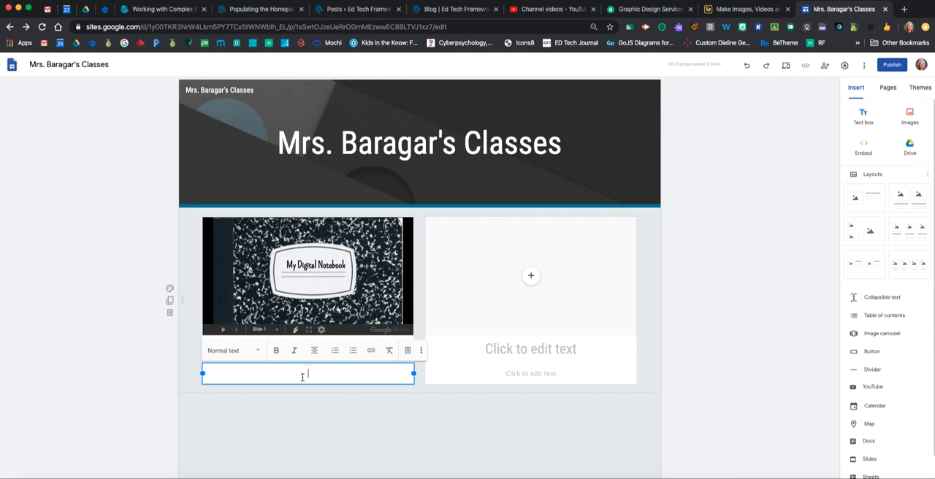
{"action": "type", "text": "Remember to put at least t"}
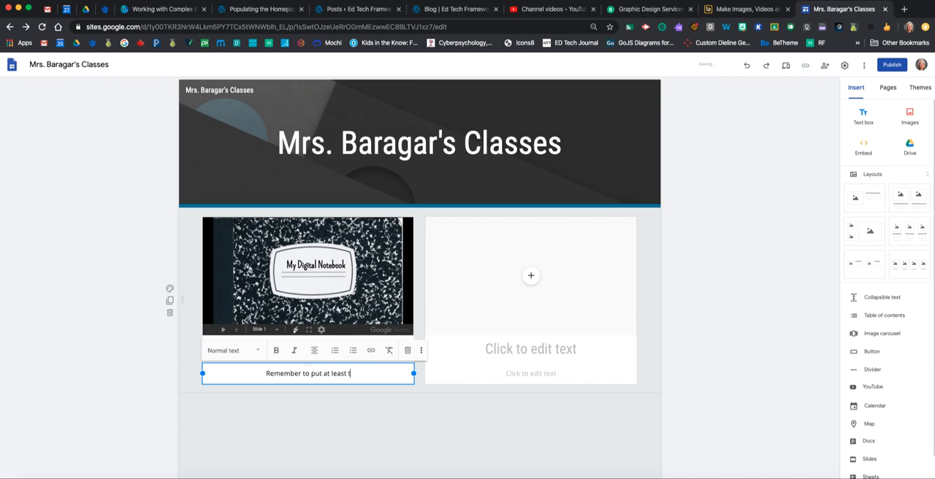
{"action": "type", "text": "hree entries p"}
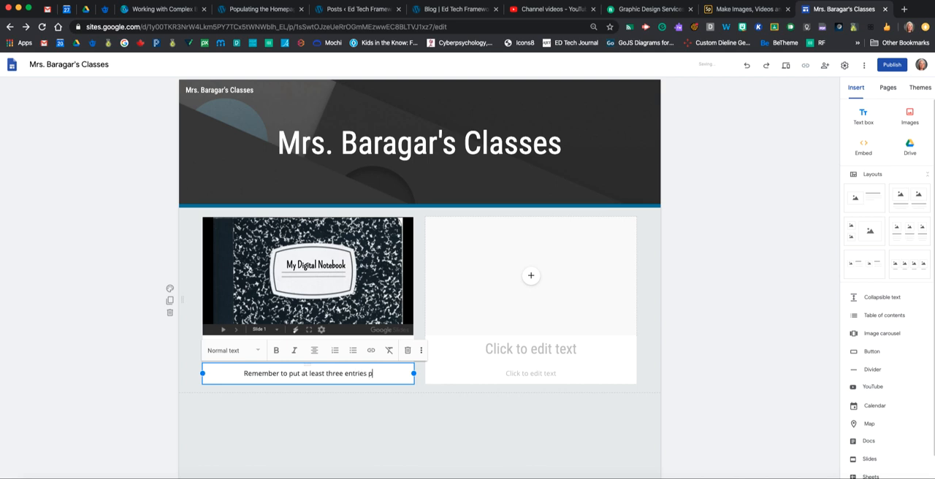
{"action": "type", "text": "er week into your "}
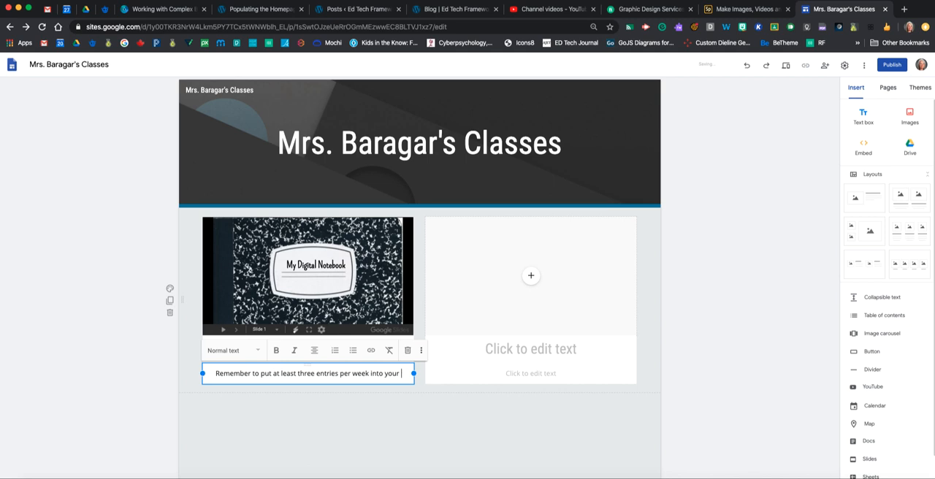
{"action": "type", "text": "book."}
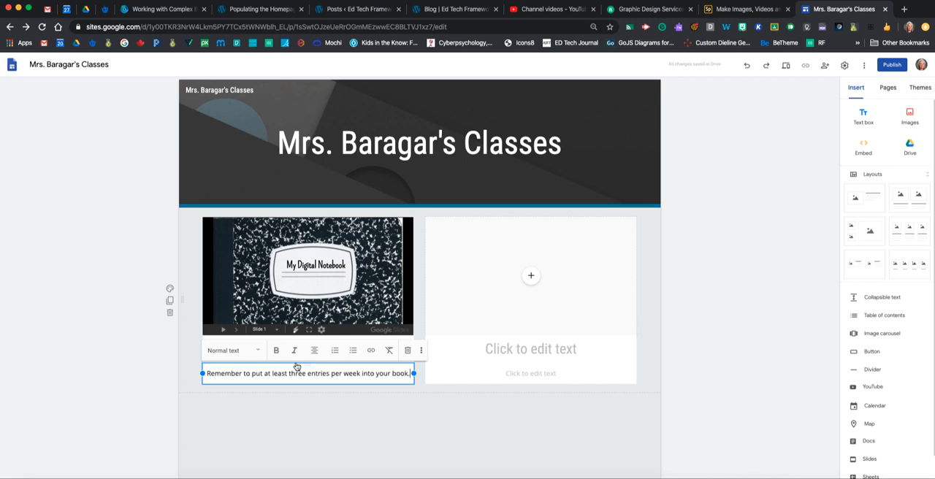
{"action": "left_click", "coordinate": [687, 284]}
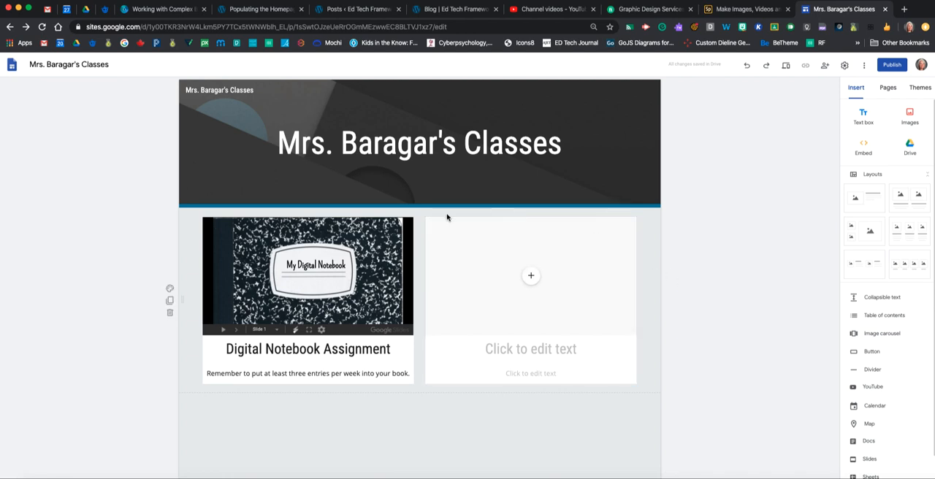
Fill the second placeholder with the Google Classroom parents' PDF from the Website Items folder in Drive
{"action": "left_click", "coordinate": [531, 276]}
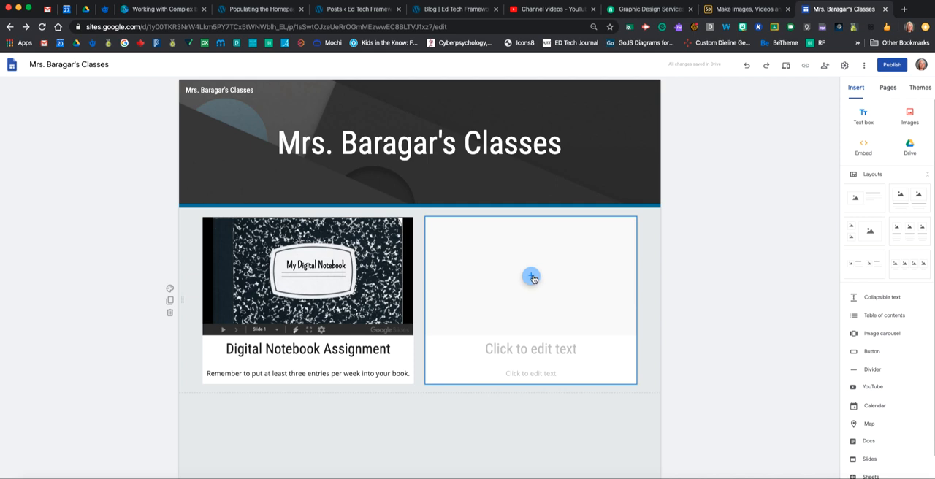
{"action": "left_click", "coordinate": [532, 277]}
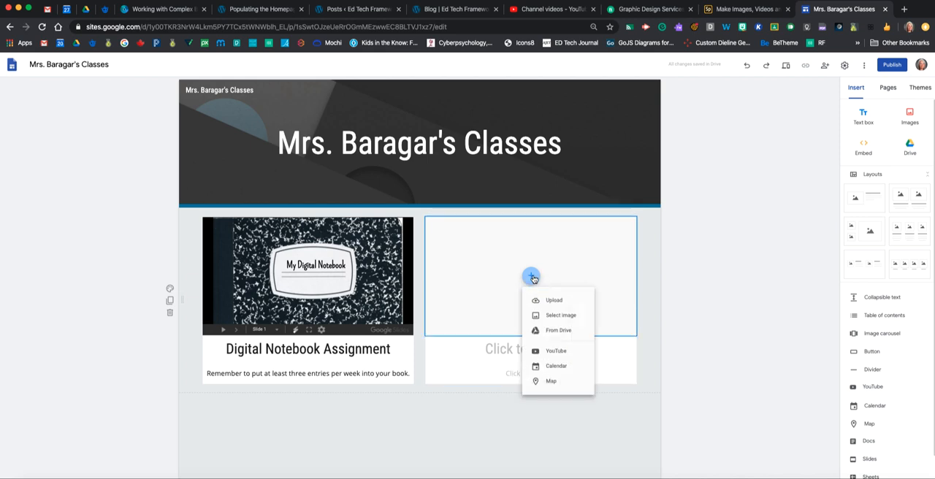
{"action": "left_click", "coordinate": [559, 330]}
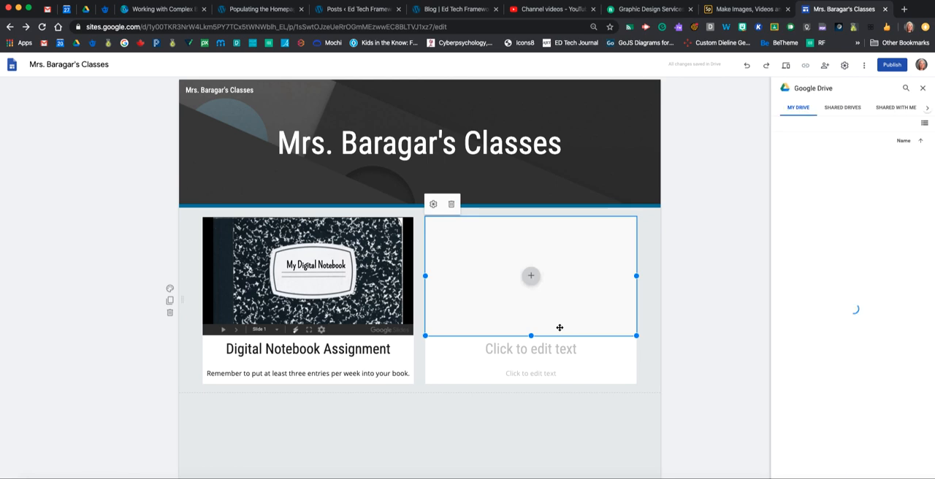
{"action": "scroll", "coordinate": [891, 372], "scroll_direction": "down", "scroll_amount": 1}
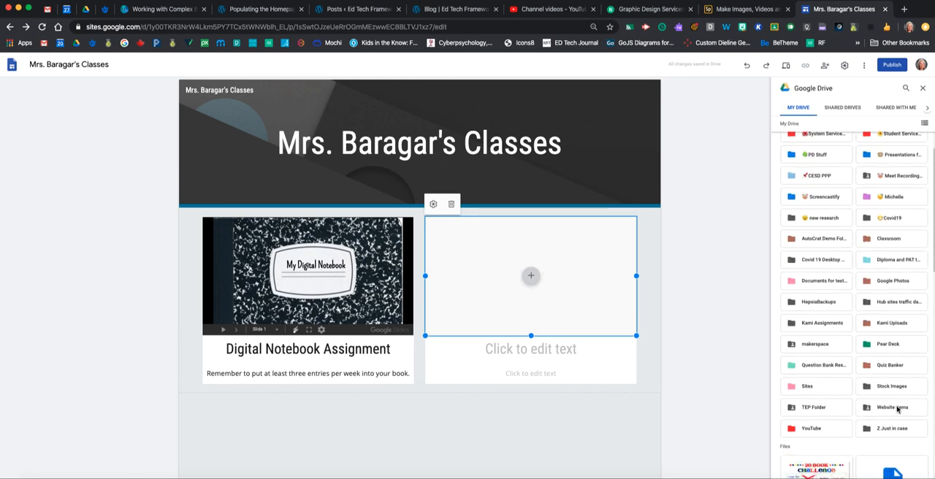
{"action": "double_click", "coordinate": [898, 409]}
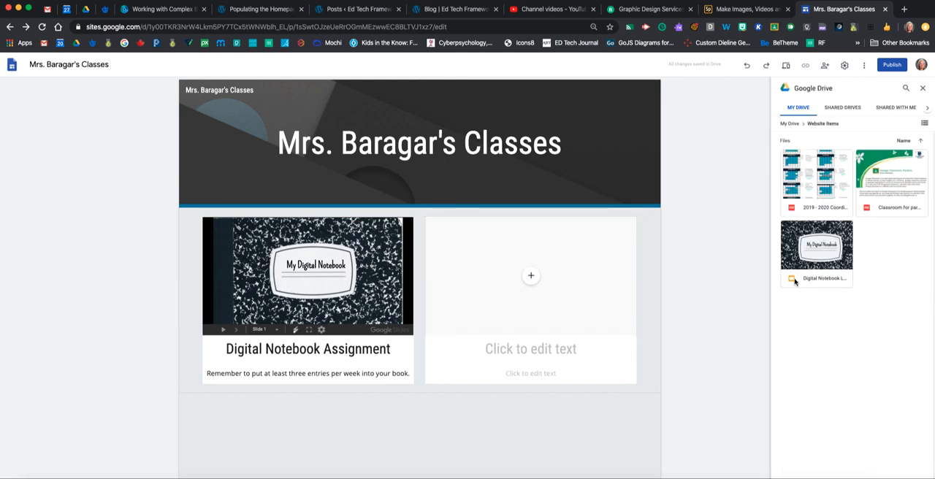
{"action": "left_click", "coordinate": [898, 173]}
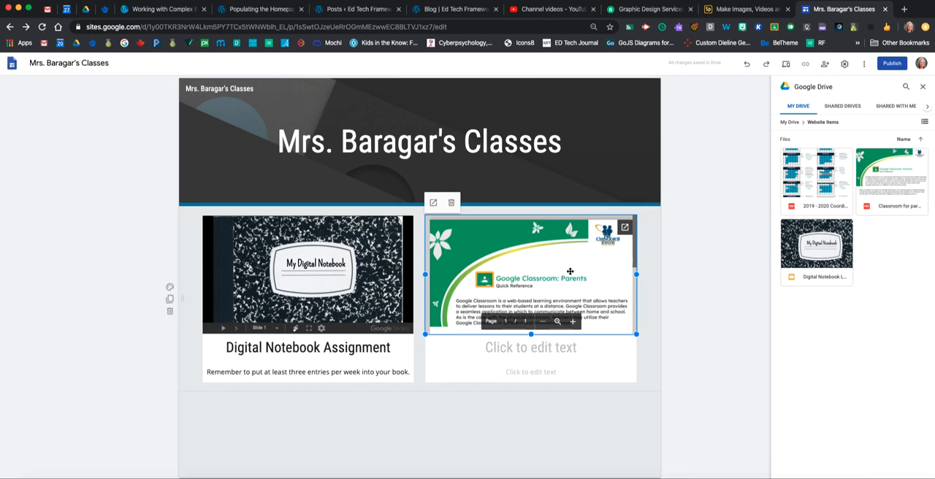
Give the embedded parents' PDF the heading "Classroom Guide for Parents"
{"action": "left_click", "coordinate": [561, 349]}
{"action": "type", "text": "Classroo"}
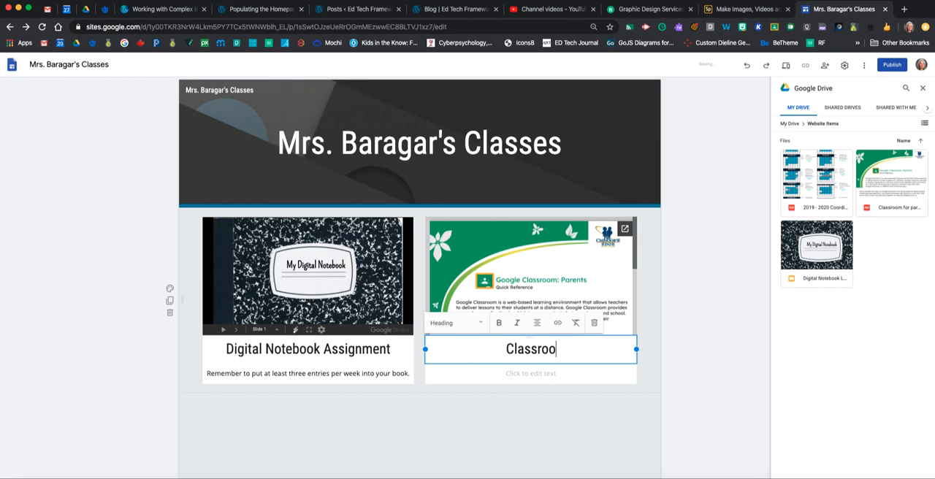
{"action": "type", "text": "m Guide f"}
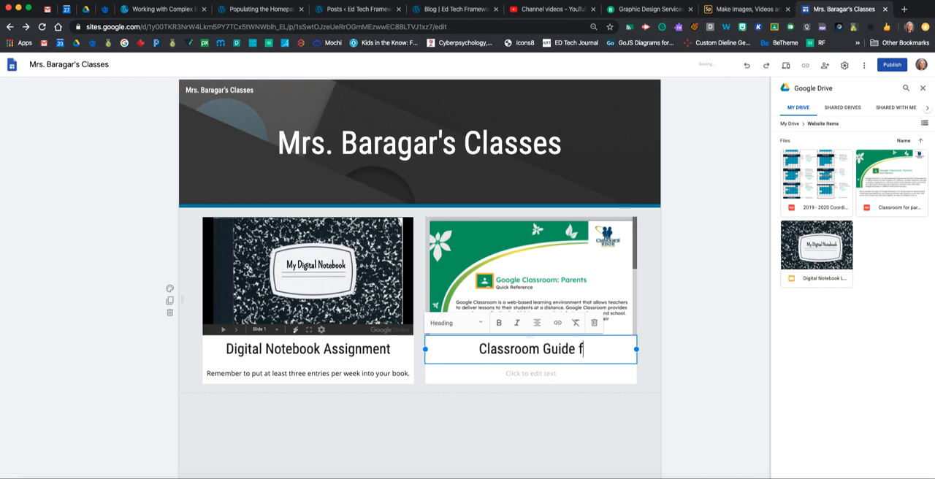
{"action": "type", "text": "or Parents"}
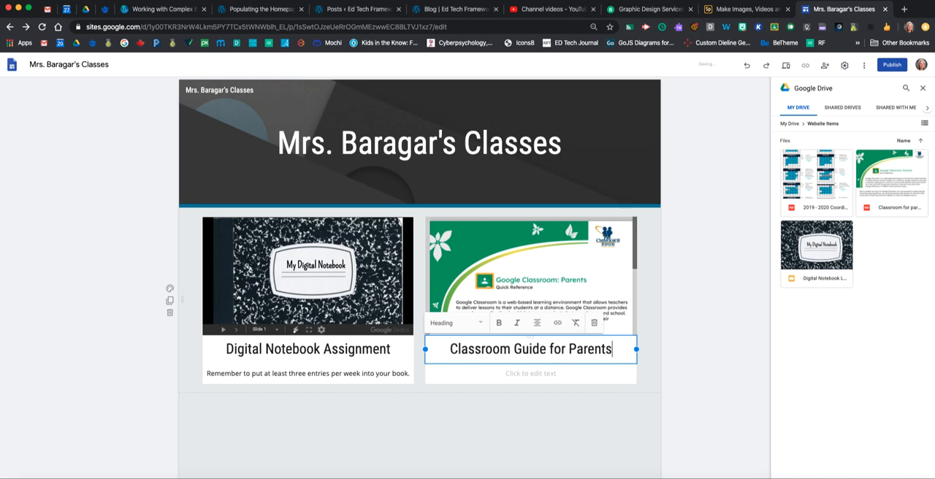
Enter "A brief one-page document about Google Classroom" as the PDF's description and close the Drive file browser
{"action": "left_click", "coordinate": [548, 374]}
{"action": "type", "text": "A bri"}
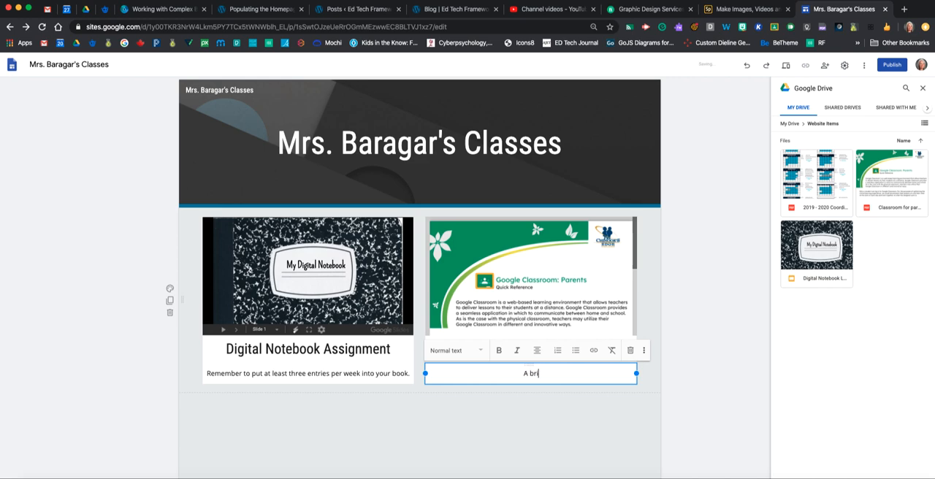
{"action": "type", "text": "ef one-page document "}
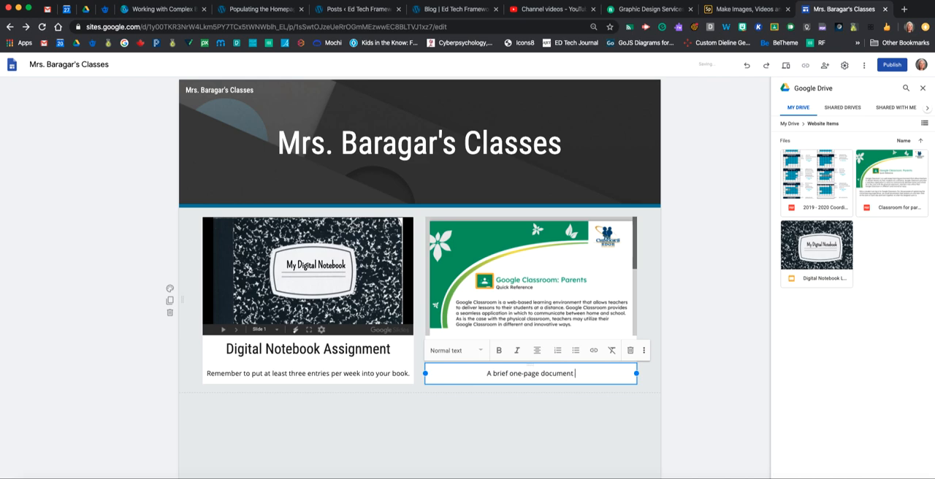
{"action": "type", "text": "about Google Classroom"}
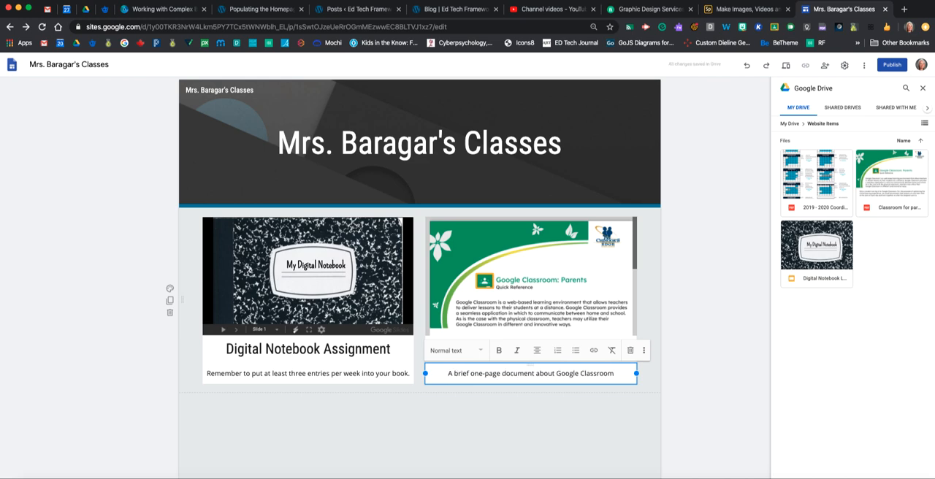
{"action": "left_click", "coordinate": [700, 326]}
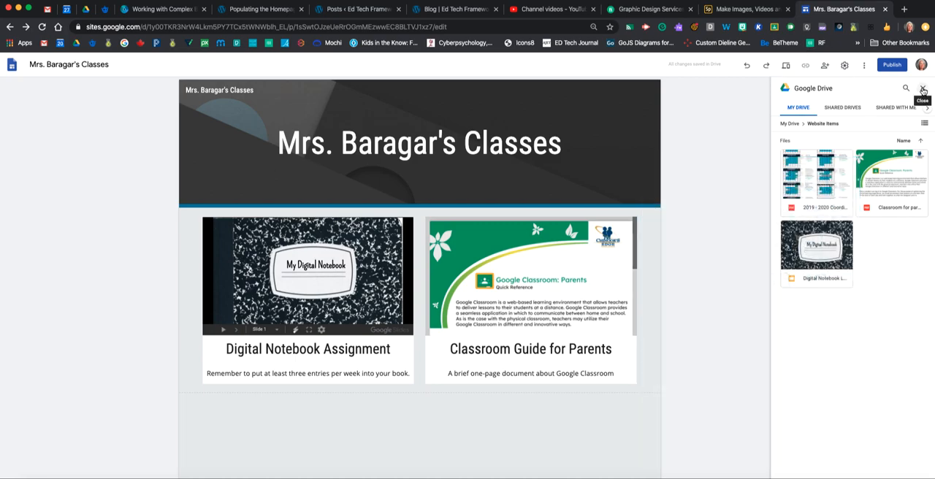
{"action": "left_click", "coordinate": [923, 90]}
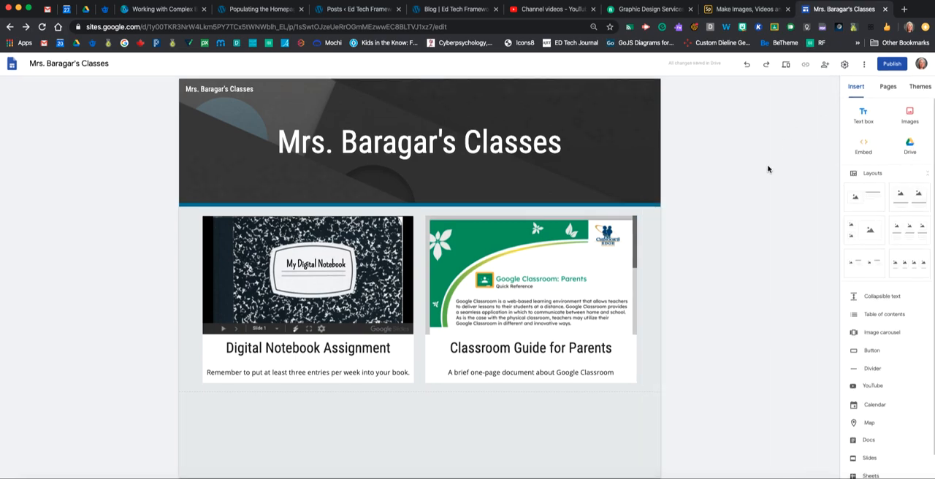
Insert a text box below the two-column section and narrow it from both sides so it sits centred on the page
{"action": "left_click", "coordinate": [863, 117]}
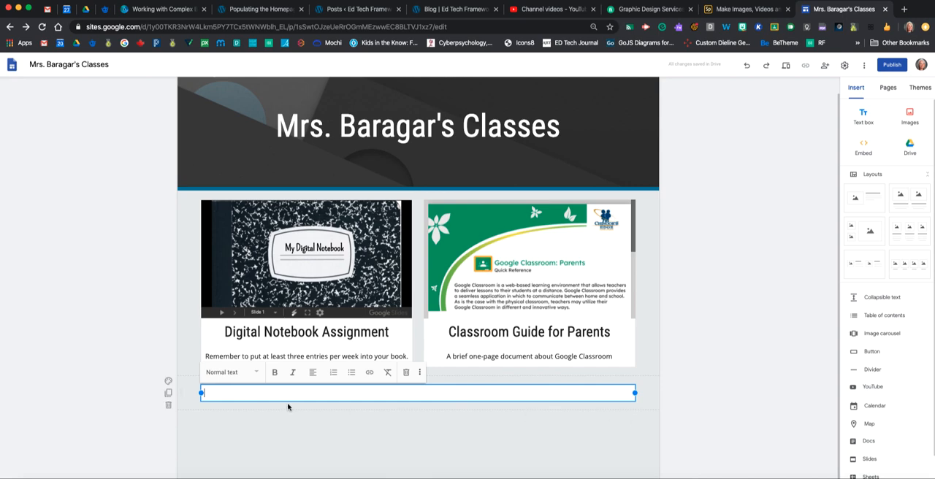
{"action": "left_click_drag", "start_coordinate": [638, 397], "coordinate": [562, 395]}
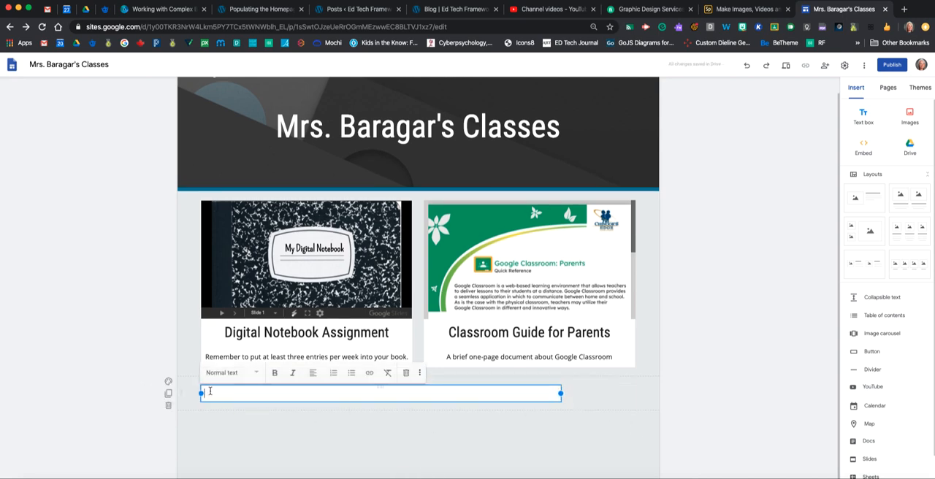
{"action": "left_click_drag", "start_coordinate": [202, 394], "coordinate": [275, 394]}
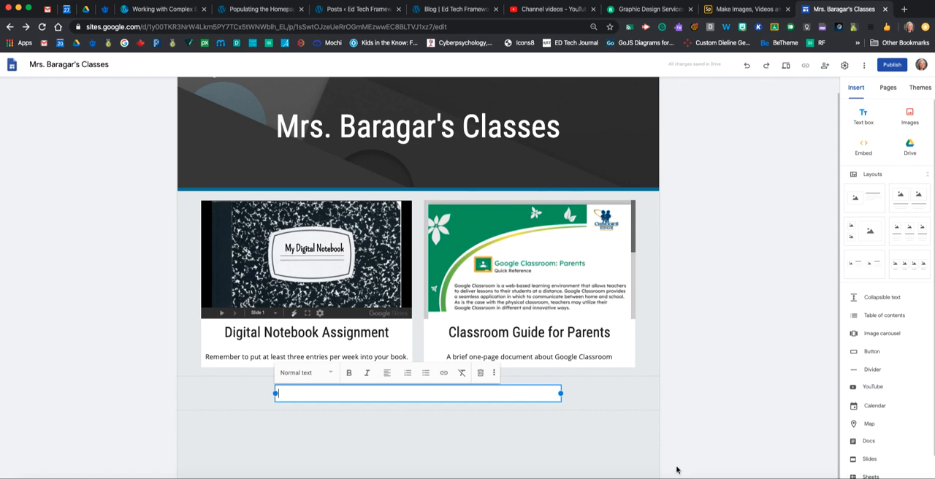
Enter "Important Dates" in the new text box
{"action": "type", "text": "Imore"}
{"action": "key", "text": "BackSpace"}
{"action": "key", "text": "BackSpace"}
{"action": "type", "text": "portant Dates"}
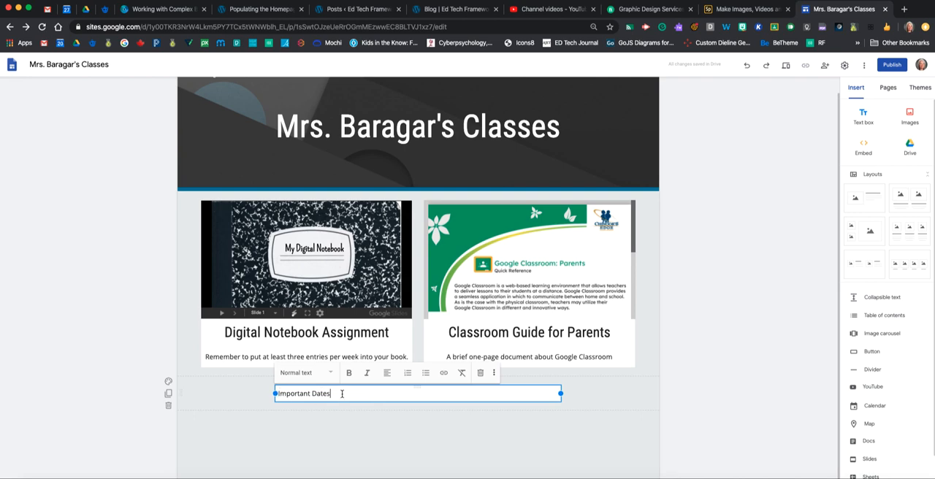
Try the Title, Heading, Subheading and Small text styles on the "Important Dates" text
{"action": "left_click_drag", "start_coordinate": [342, 393], "coordinate": [272, 393]}
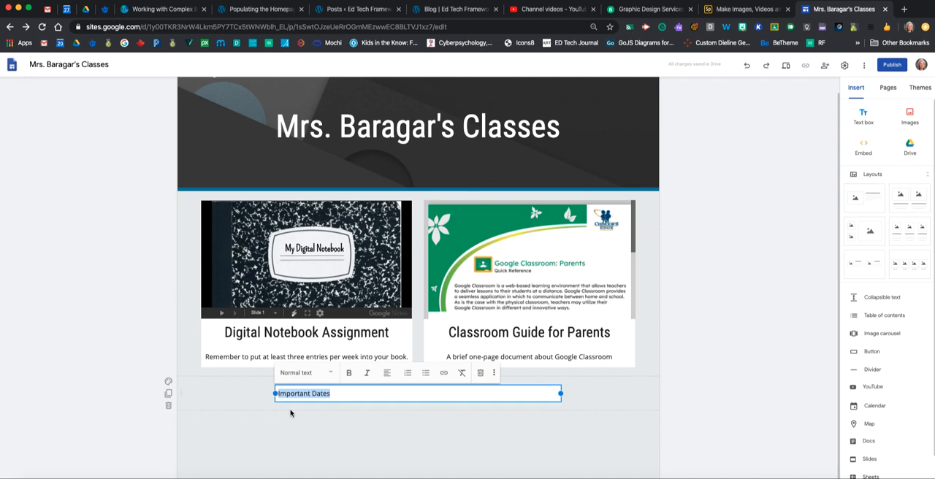
{"action": "left_click", "coordinate": [330, 374]}
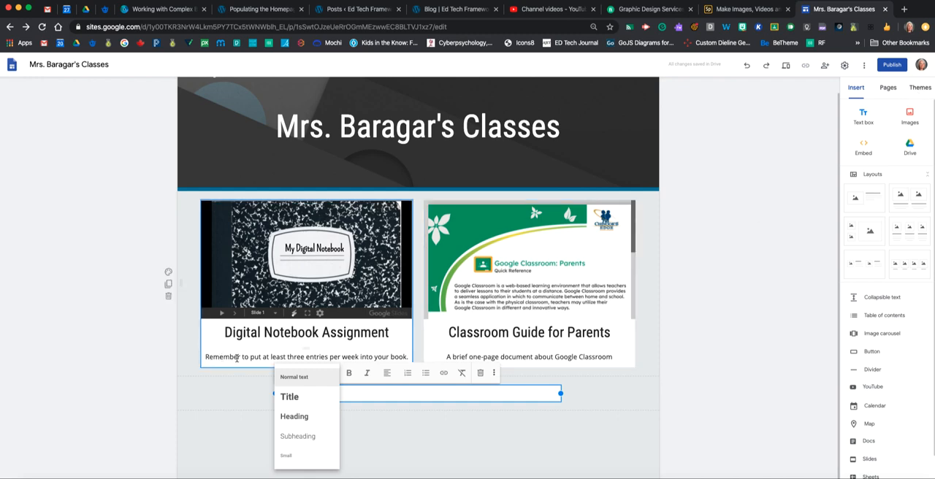
{"action": "left_click", "coordinate": [289, 396]}
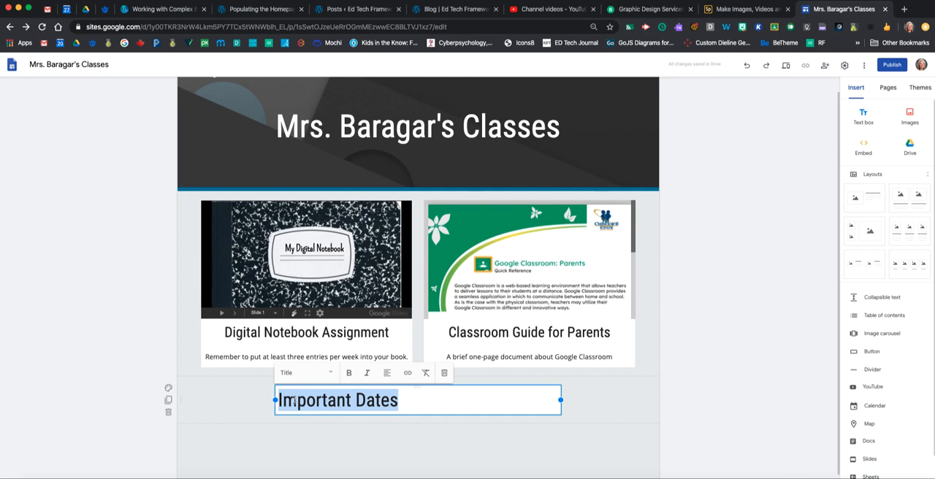
{"action": "left_click", "coordinate": [328, 374]}
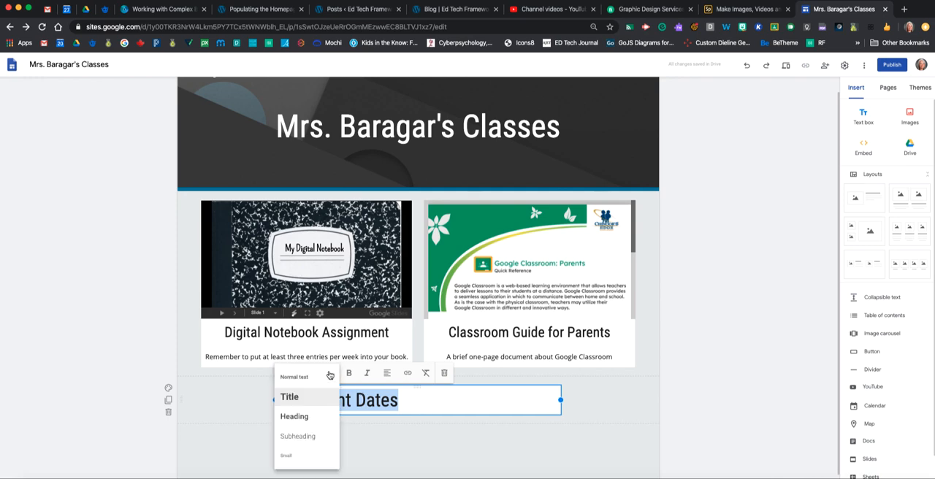
{"action": "left_click", "coordinate": [305, 418]}
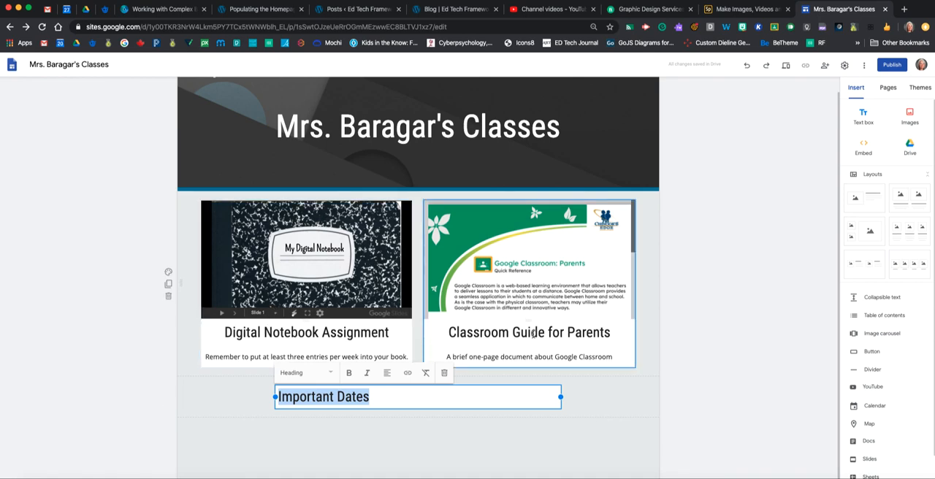
{"action": "left_click", "coordinate": [329, 374]}
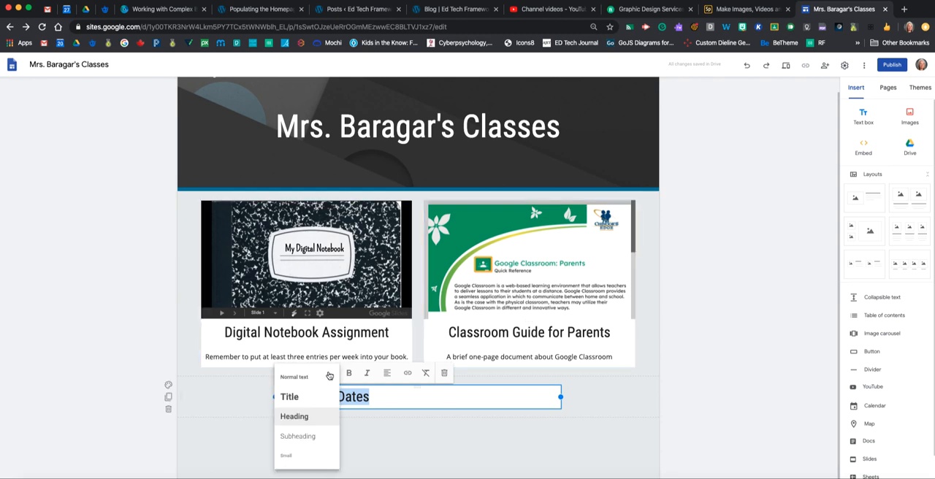
{"action": "left_click", "coordinate": [305, 437]}
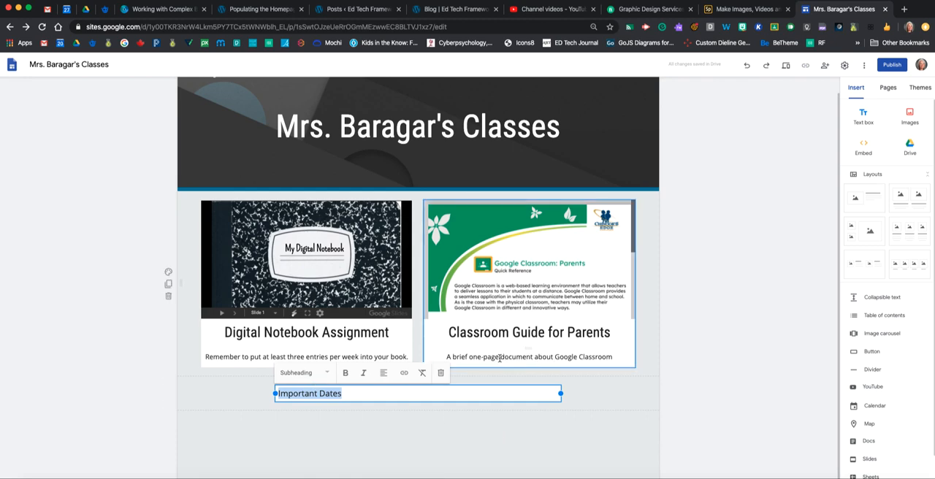
{"action": "left_click", "coordinate": [326, 373]}
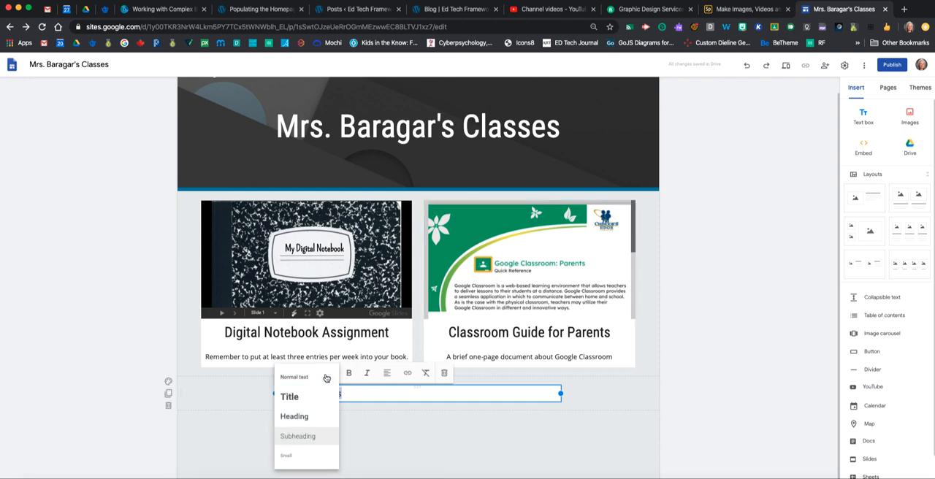
{"action": "left_click", "coordinate": [292, 457]}
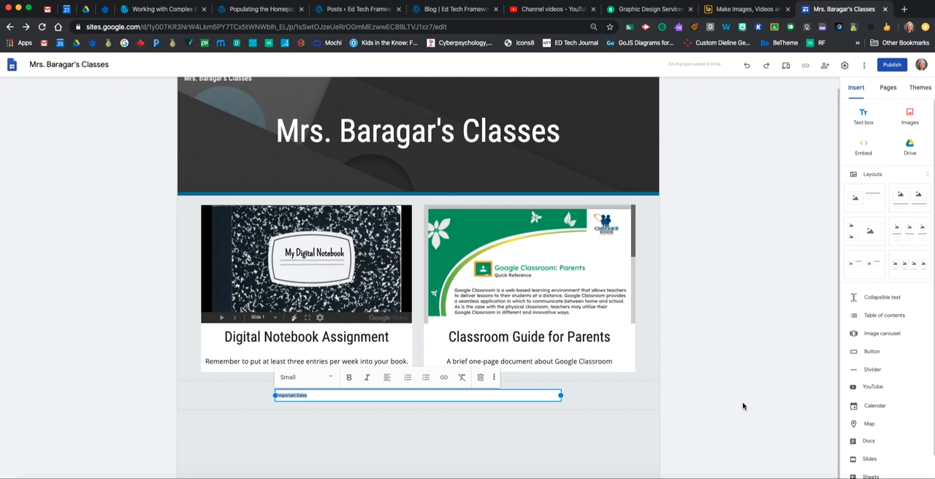
Apply the Heading style to the "Important Dates" text and centre it in its text box
{"action": "left_click", "coordinate": [329, 379]}
{"action": "left_click", "coordinate": [296, 421]}
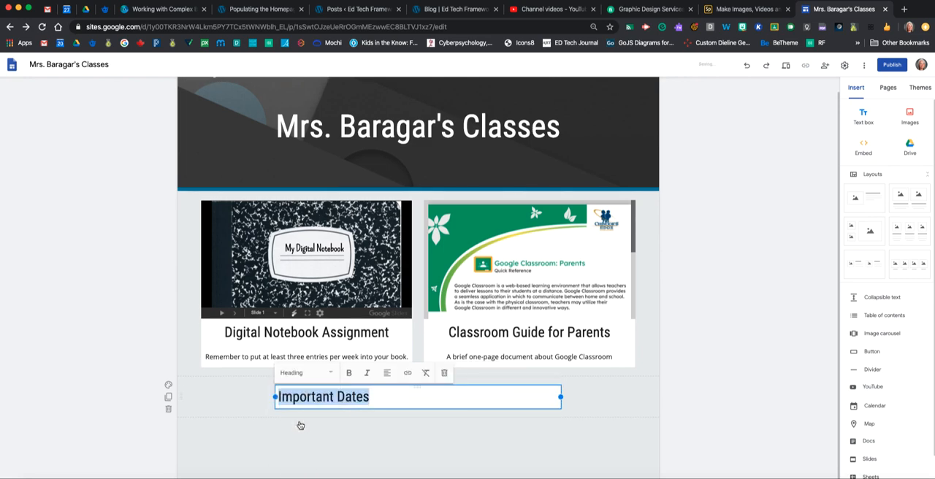
{"action": "left_click", "coordinate": [388, 376]}
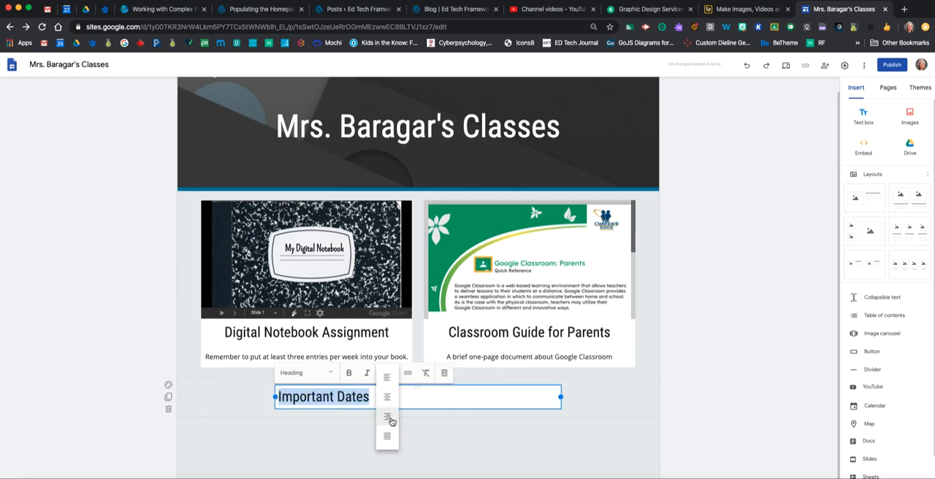
{"action": "left_click", "coordinate": [388, 398]}
{"action": "left_click", "coordinate": [797, 401]}
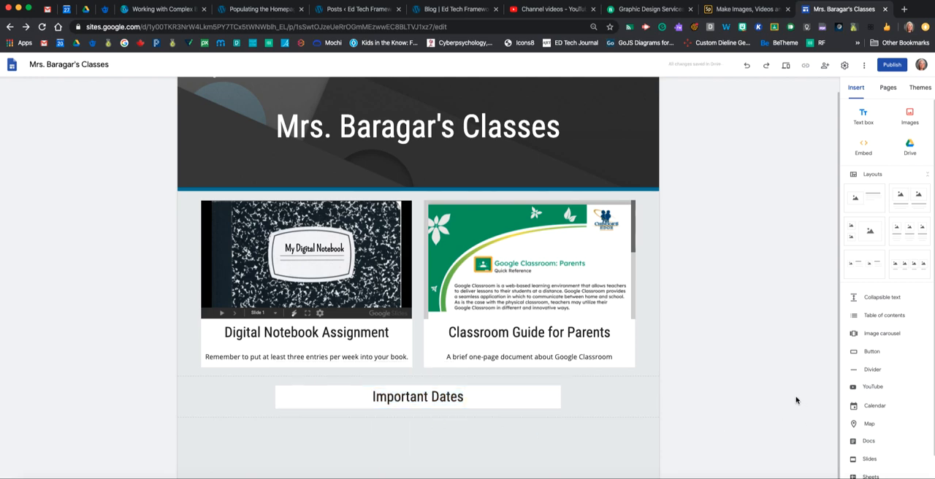
{"action": "scroll", "coordinate": [726, 342], "scroll_direction": "down", "scroll_amount": 1}
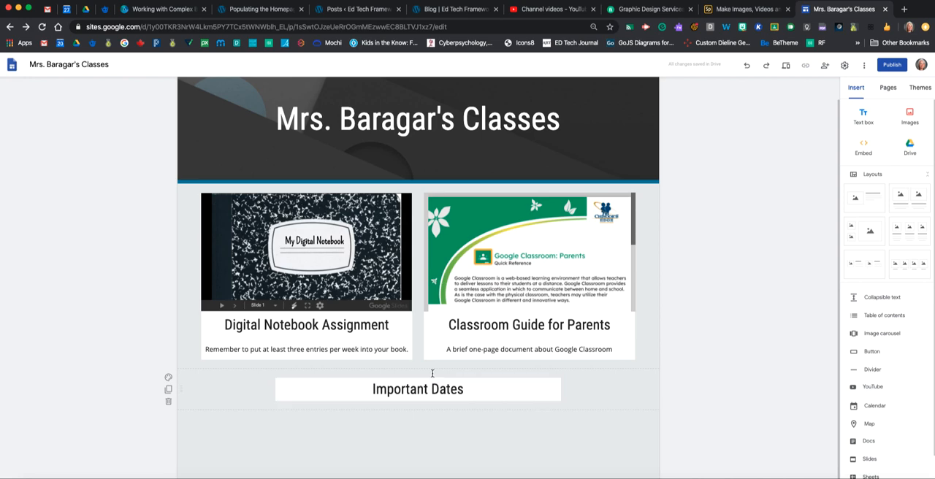
Try the Slab font style on the Level theme and the Vision theme in purple
{"action": "left_click", "coordinate": [919, 89]}
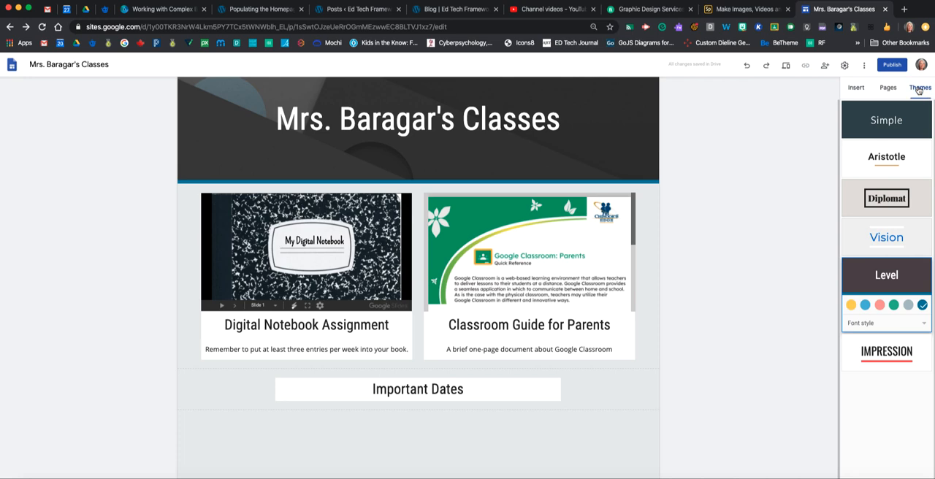
{"action": "left_click", "coordinate": [923, 326]}
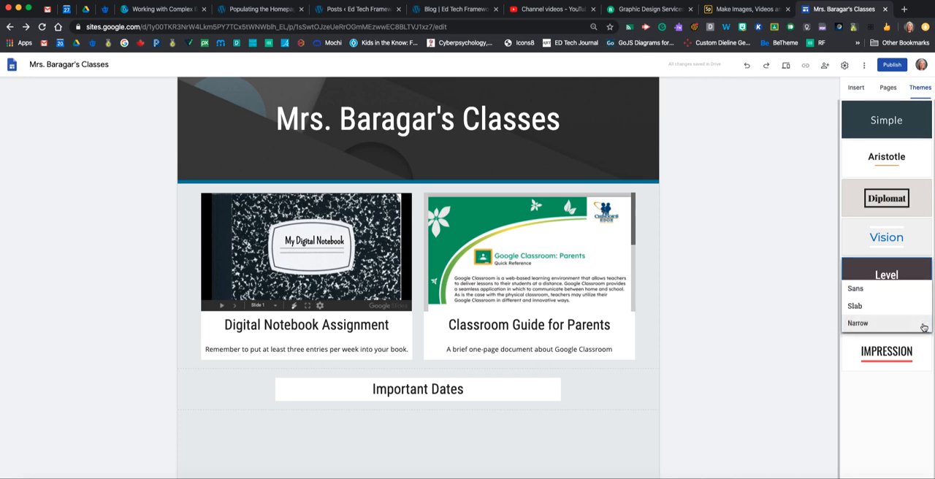
{"action": "left_click", "coordinate": [863, 307]}
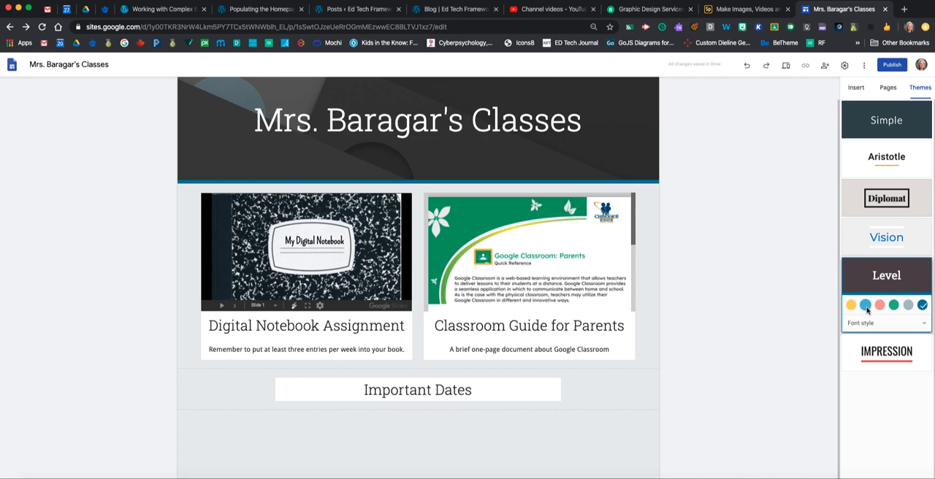
{"action": "left_click", "coordinate": [851, 235]}
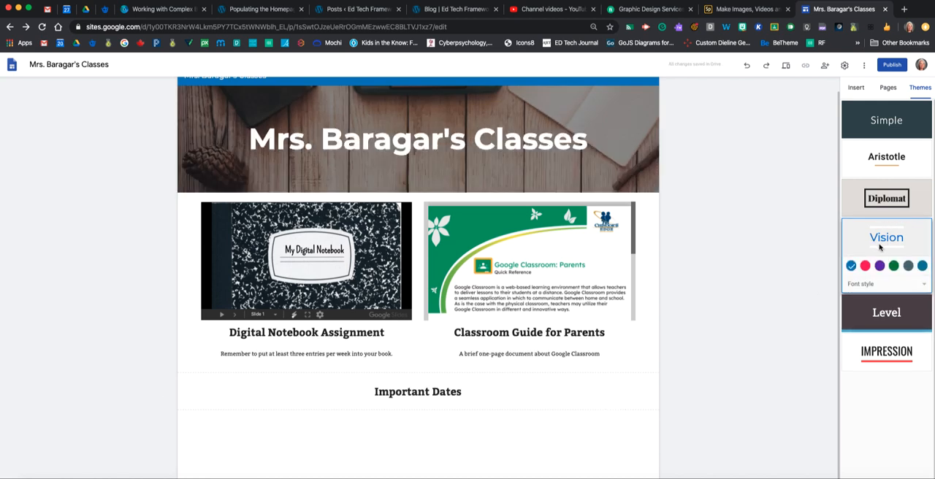
{"action": "left_click", "coordinate": [880, 266]}
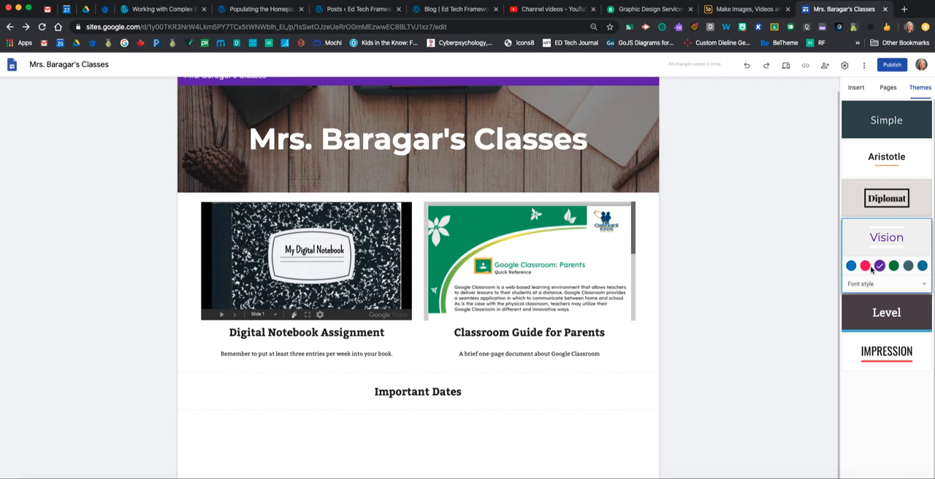
Apply the Diplomat theme to the site
{"action": "left_click", "coordinate": [890, 203]}
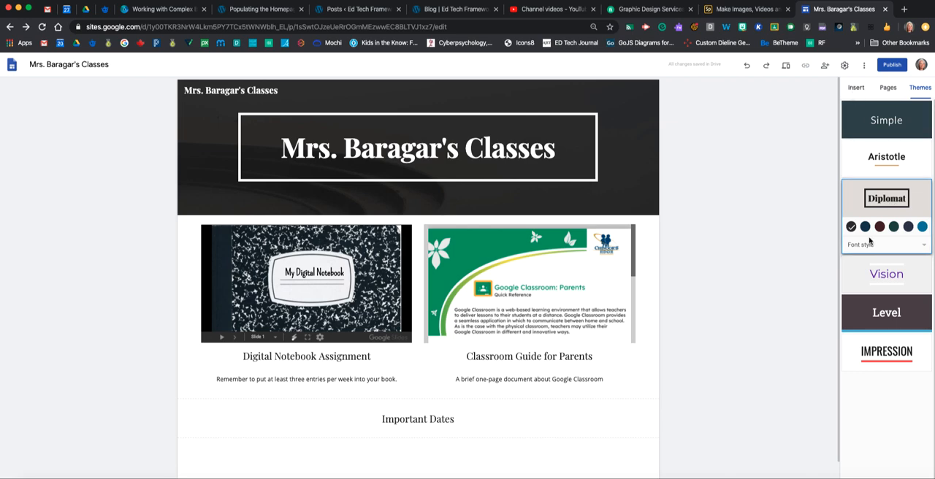
Insert a divider and move it between the two-column section and the "Important Dates" heading
{"action": "left_click", "coordinate": [856, 87]}
{"action": "scroll", "coordinate": [620, 263], "scroll_direction": "down", "scroll_amount": 1}
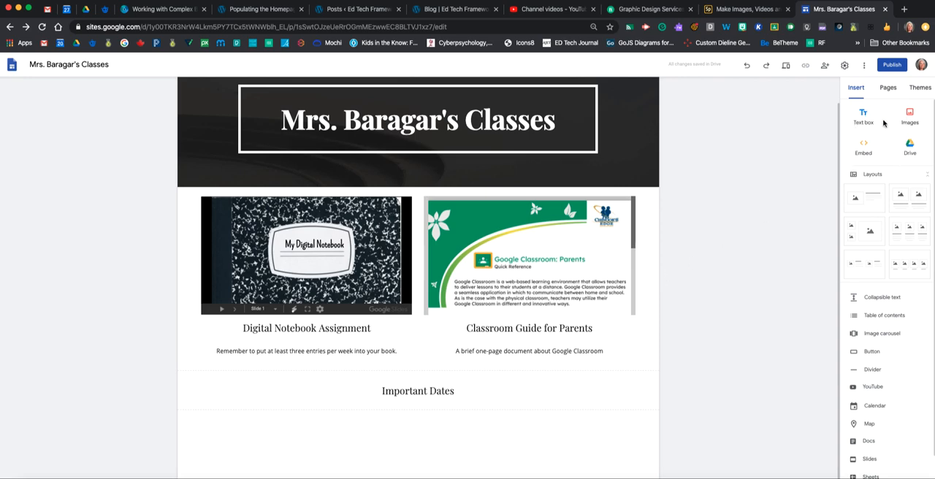
{"action": "left_click", "coordinate": [874, 371]}
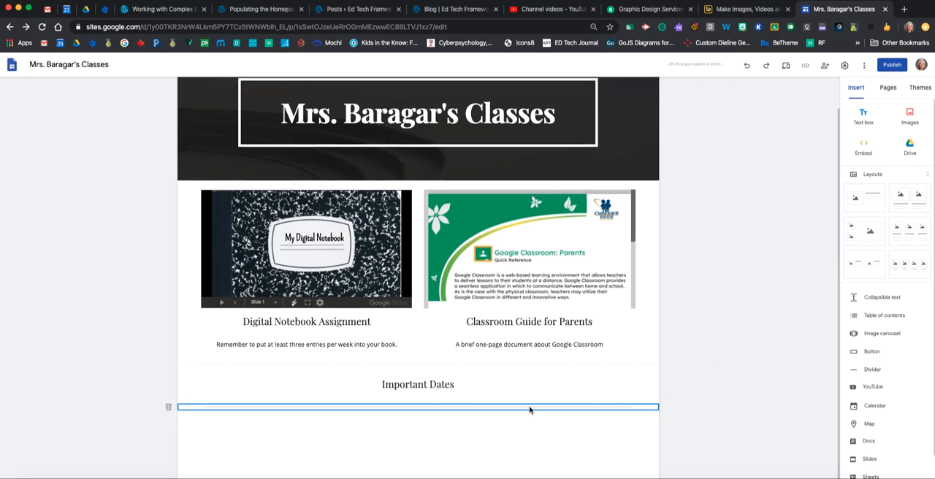
{"action": "left_click", "coordinate": [776, 403]}
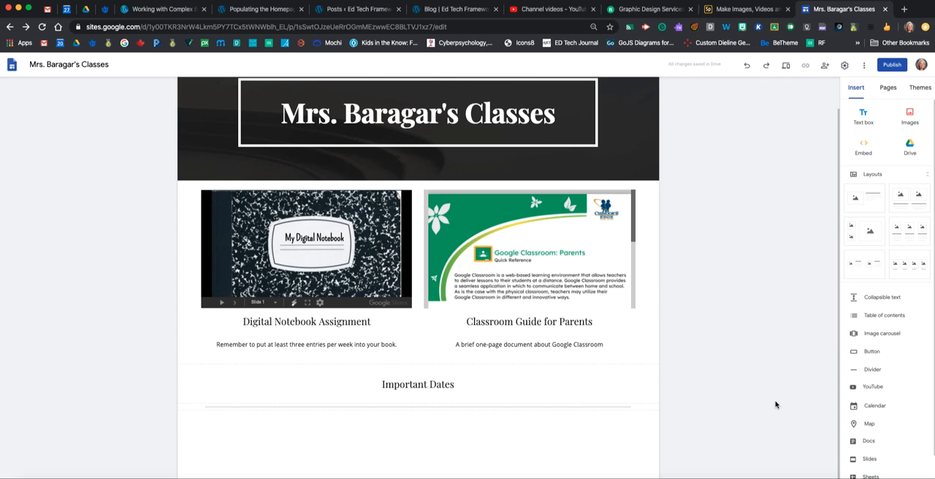
{"action": "left_click", "coordinate": [466, 410]}
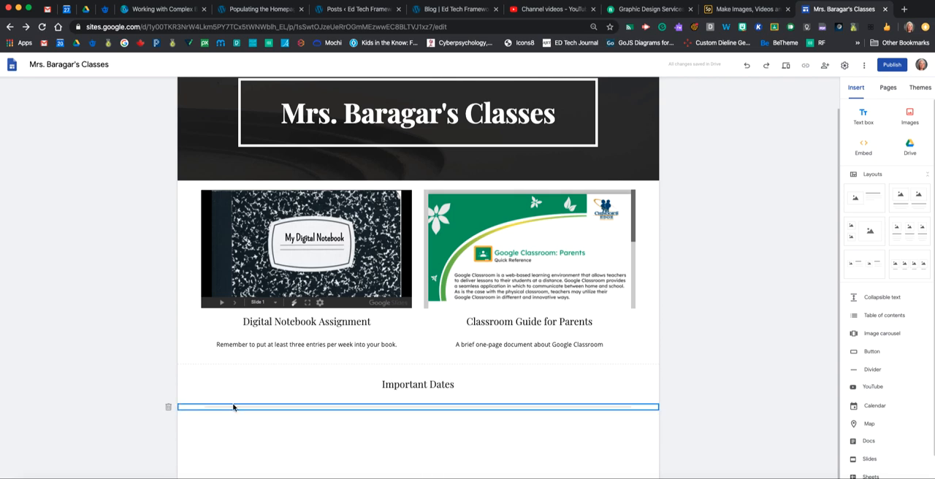
{"action": "left_click_drag", "start_coordinate": [235, 407], "coordinate": [231, 371]}
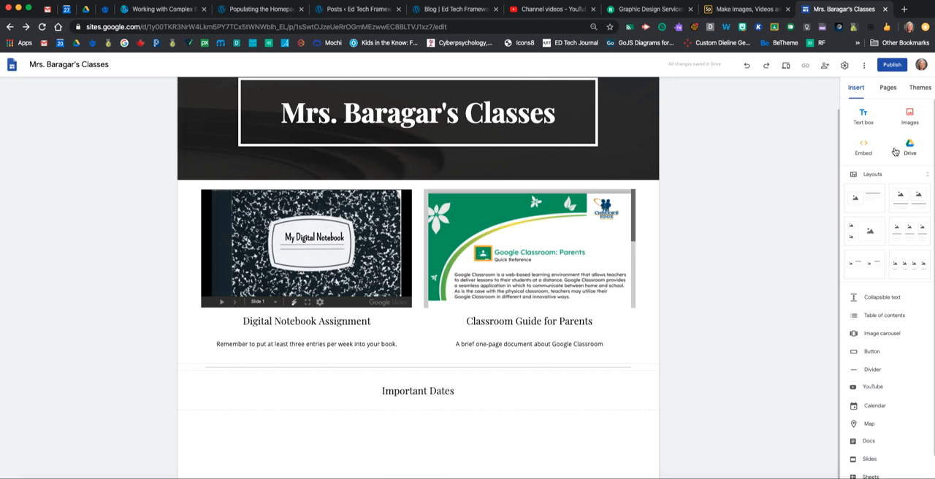
Start a web embed on the page and choose the embed code option
{"action": "left_click", "coordinate": [866, 148]}
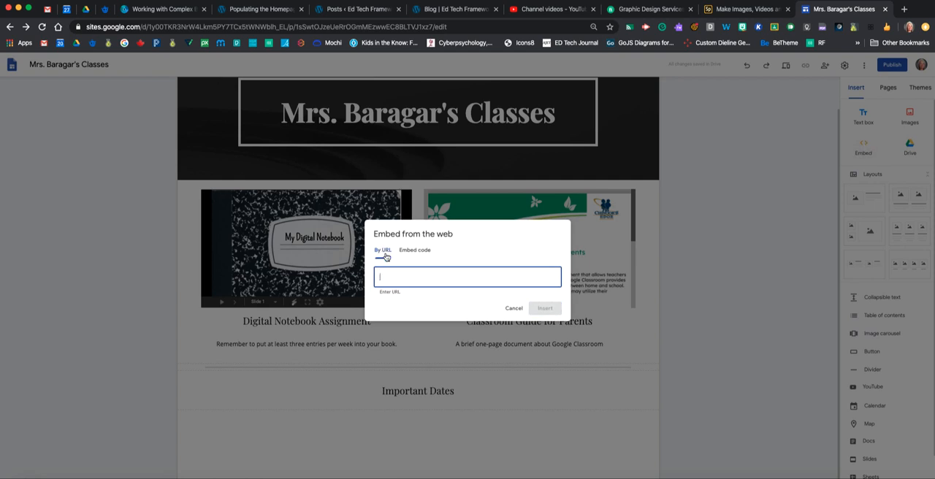
{"action": "left_click", "coordinate": [415, 251]}
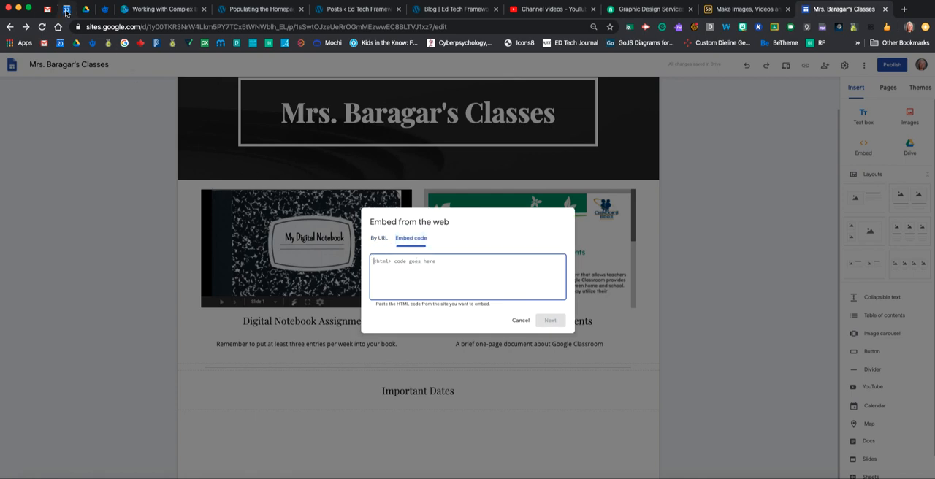
Switch to Google Calendar and open the settings and sharing page of the owner's primary calendar
{"action": "left_click", "coordinate": [65, 12]}
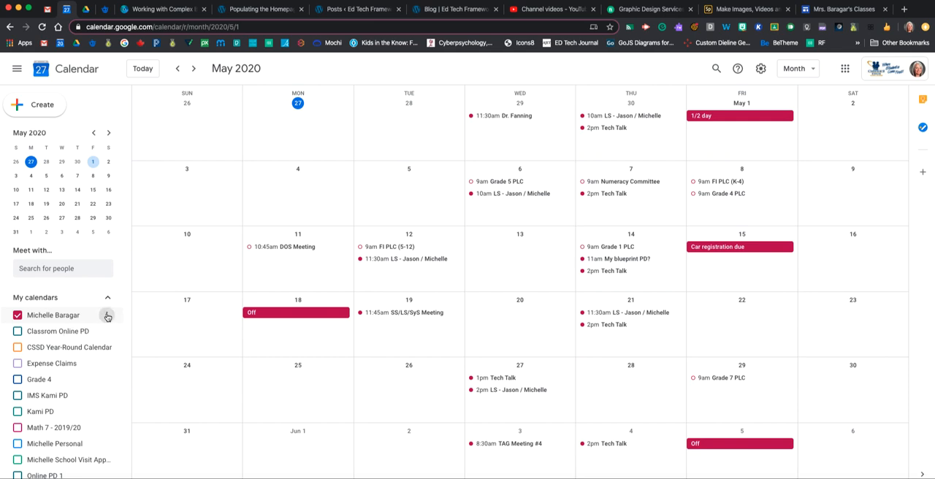
{"action": "left_click", "coordinate": [107, 316]}
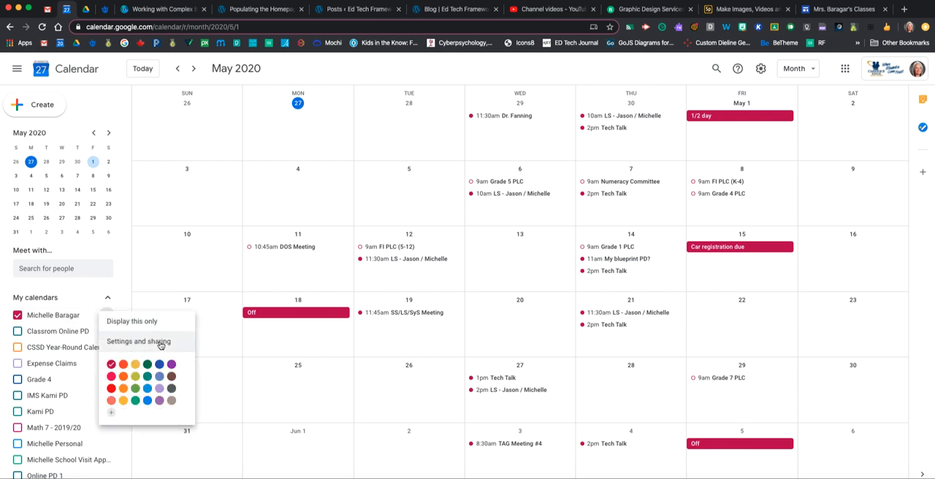
{"action": "left_click", "coordinate": [160, 344]}
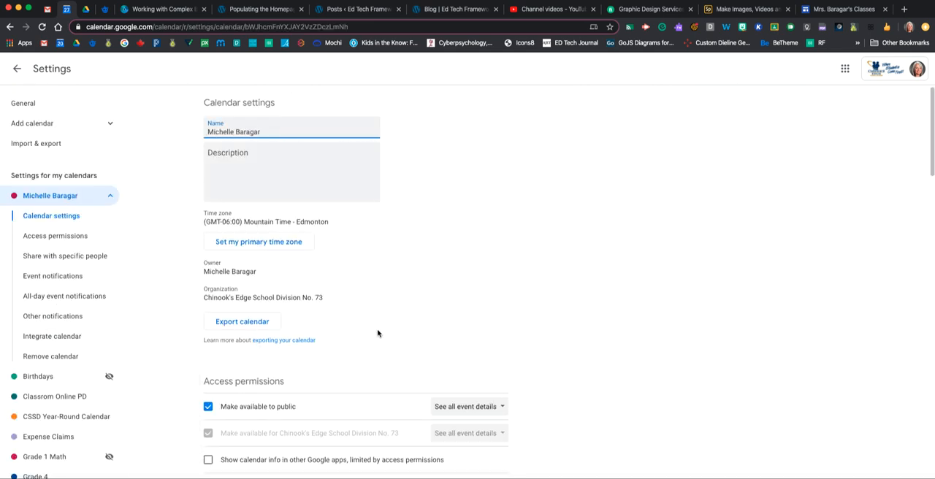
Select and copy the calendar's full embed code from the Integrate calendar section
{"action": "scroll", "coordinate": [380, 333], "scroll_direction": "down", "scroll_amount": 5}
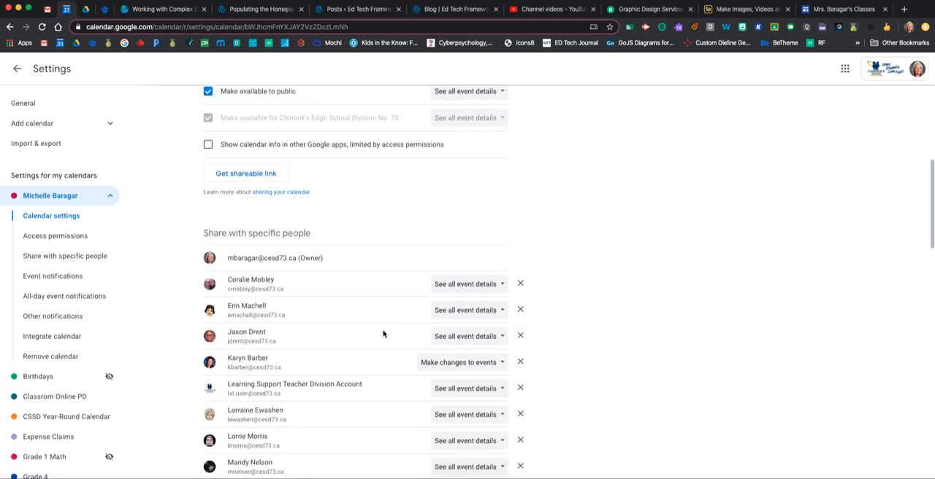
{"action": "scroll", "coordinate": [384, 334], "scroll_direction": "down", "scroll_amount": 8}
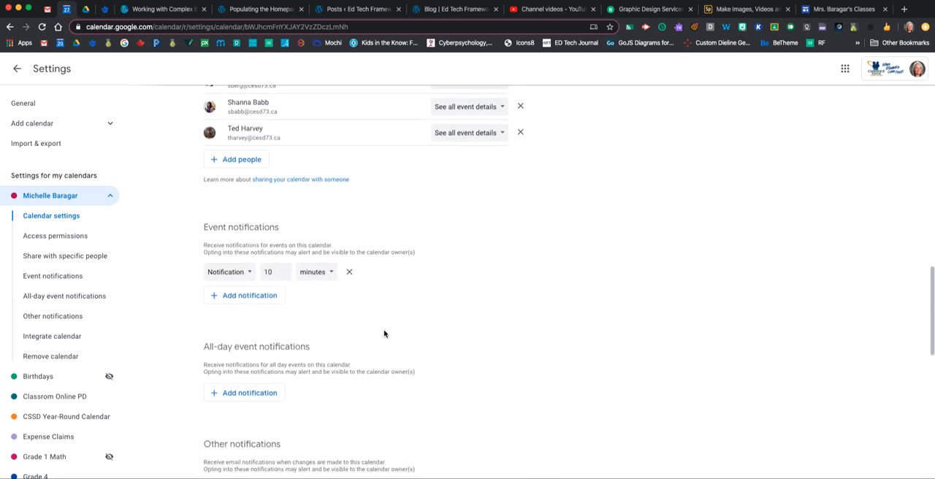
{"action": "scroll", "coordinate": [384, 334], "scroll_direction": "down", "scroll_amount": 6}
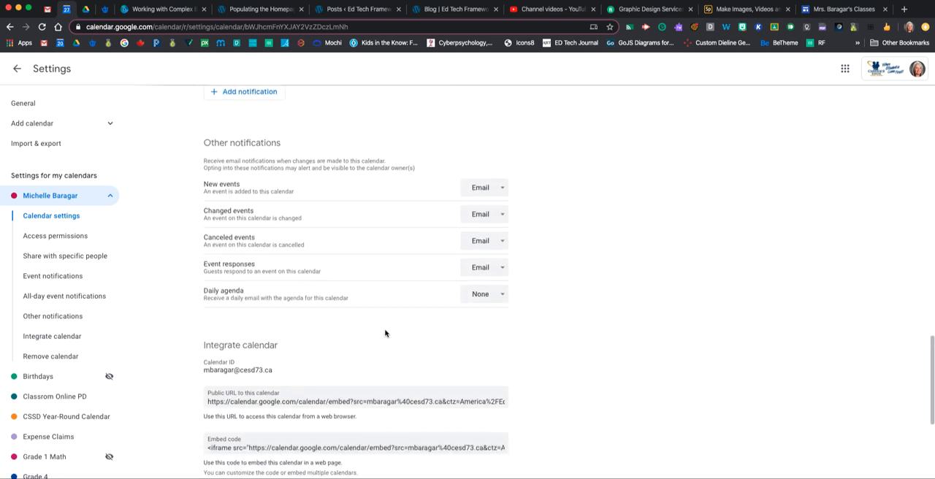
{"action": "scroll", "coordinate": [385, 333], "scroll_direction": "down", "scroll_amount": 4}
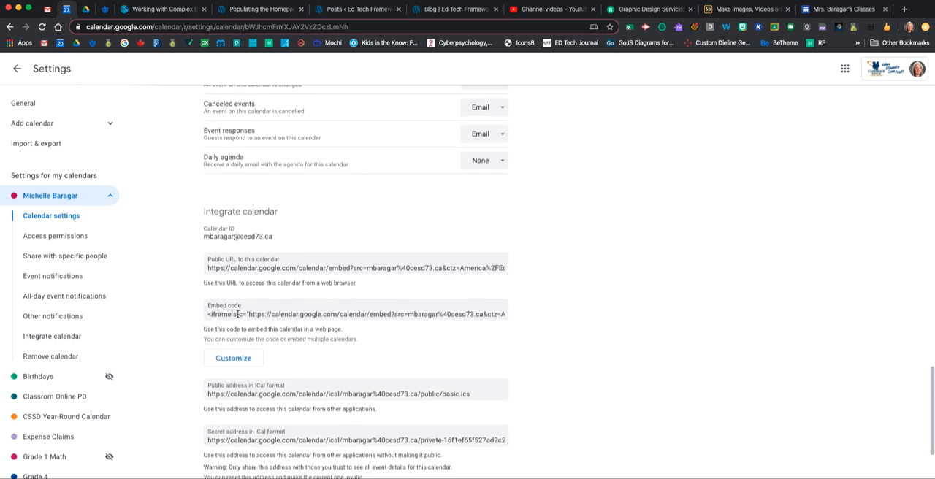
{"action": "left_click_drag", "start_coordinate": [209, 315], "coordinate": [241, 316]}
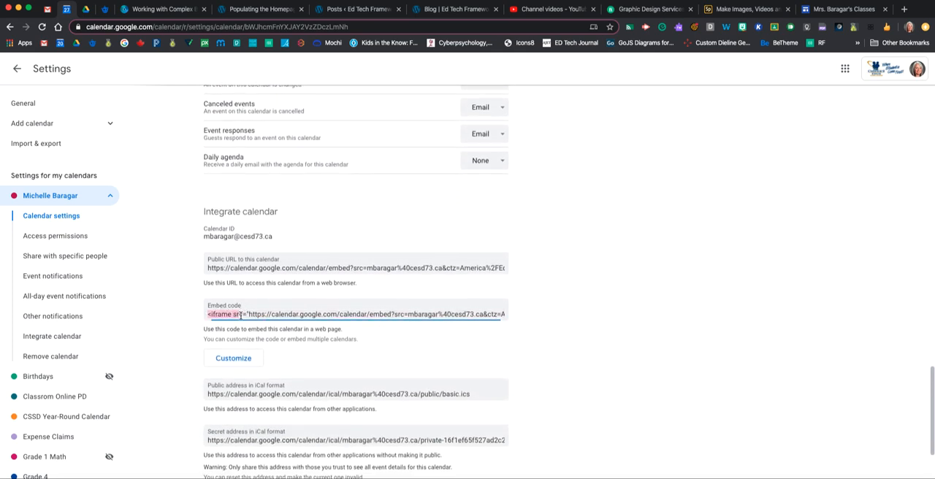
{"action": "left_click", "coordinate": [358, 316]}
{"action": "left_click", "coordinate": [358, 316]}
{"action": "left_click", "coordinate": [358, 316]}
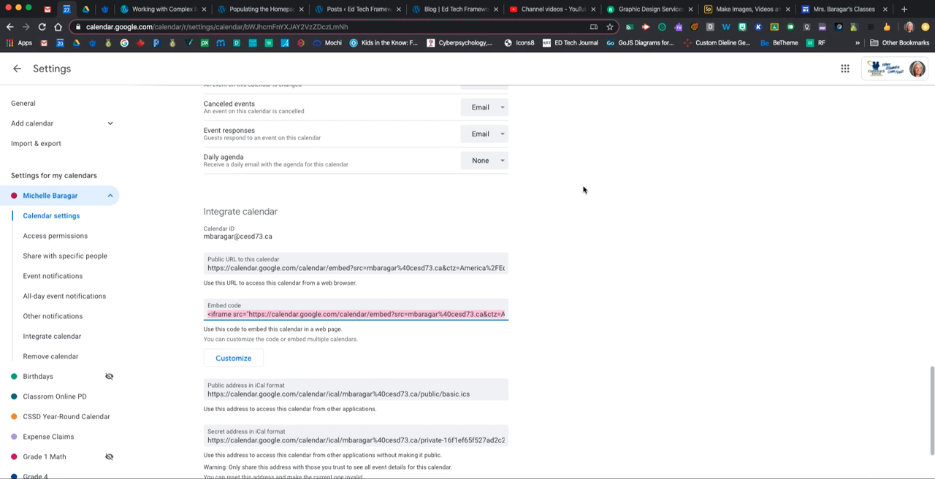
Switch back to the Google Sites page and embed the calendar under "Important Dates" using the copied embed code
{"action": "left_click", "coordinate": [833, 12]}
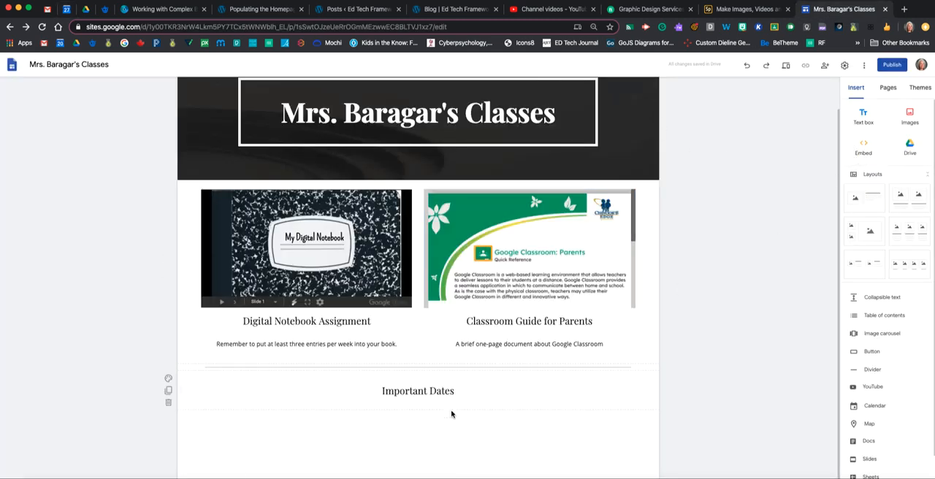
{"action": "left_click", "coordinate": [865, 148]}
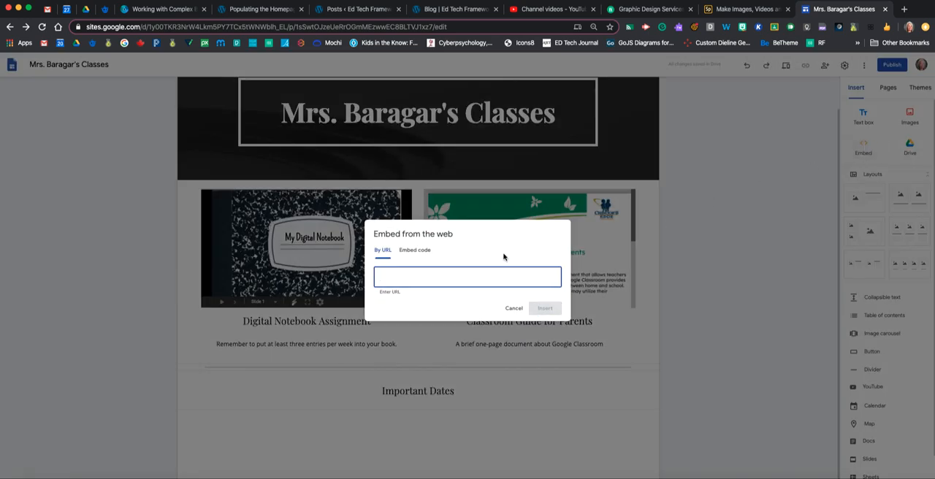
{"action": "left_click", "coordinate": [415, 241]}
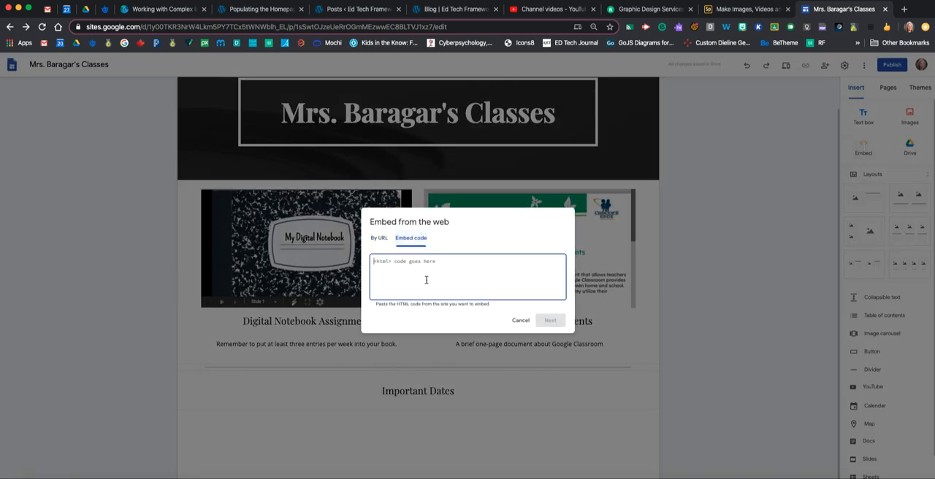
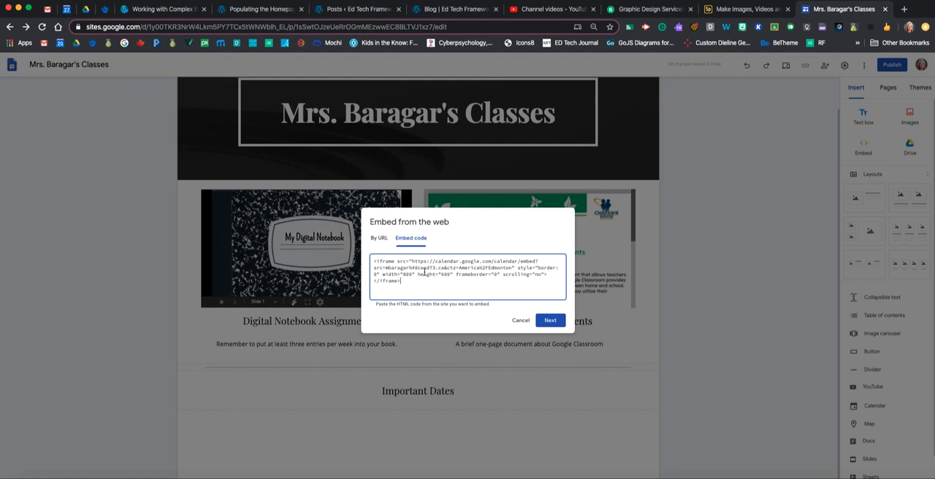
{"action": "left_click", "coordinate": [550, 320]}
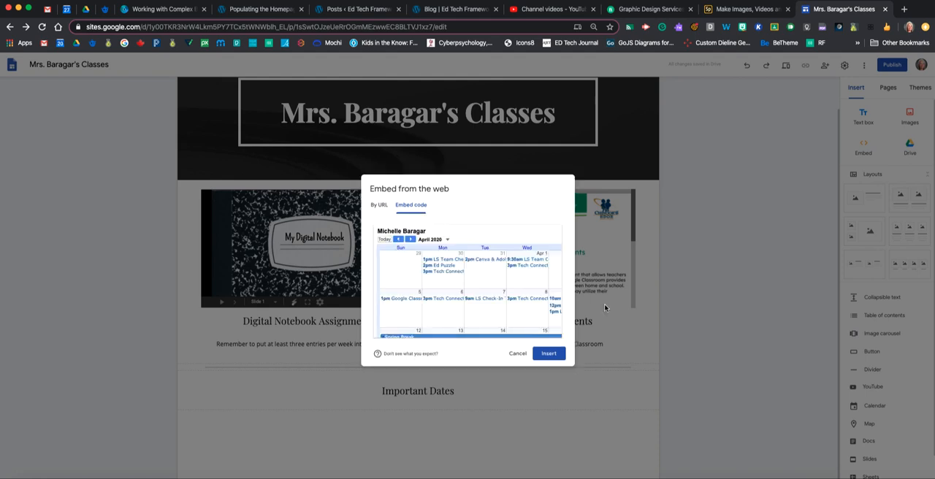
{"action": "left_click", "coordinate": [548, 354]}
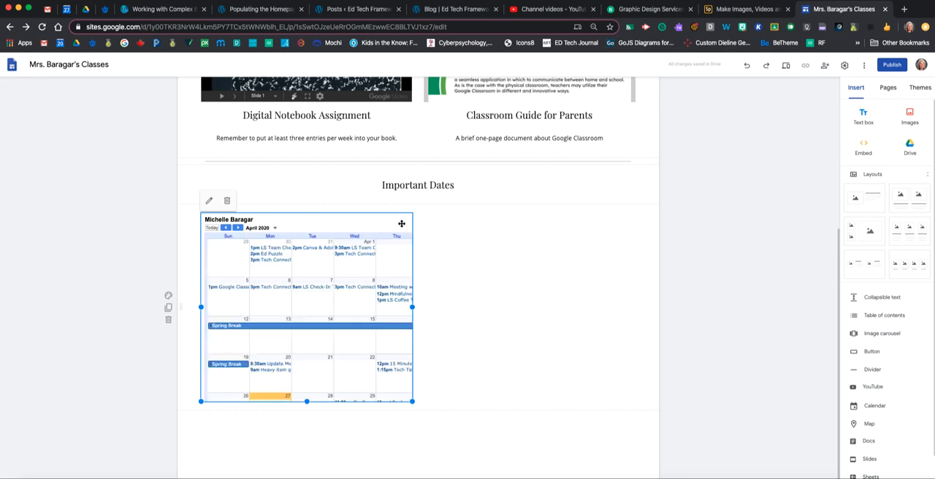
Enlarge the embedded calendar until all seven weekday columns fit and shift it toward the middle of its section
{"action": "left_click_drag", "start_coordinate": [413, 307], "coordinate": [523, 307]}
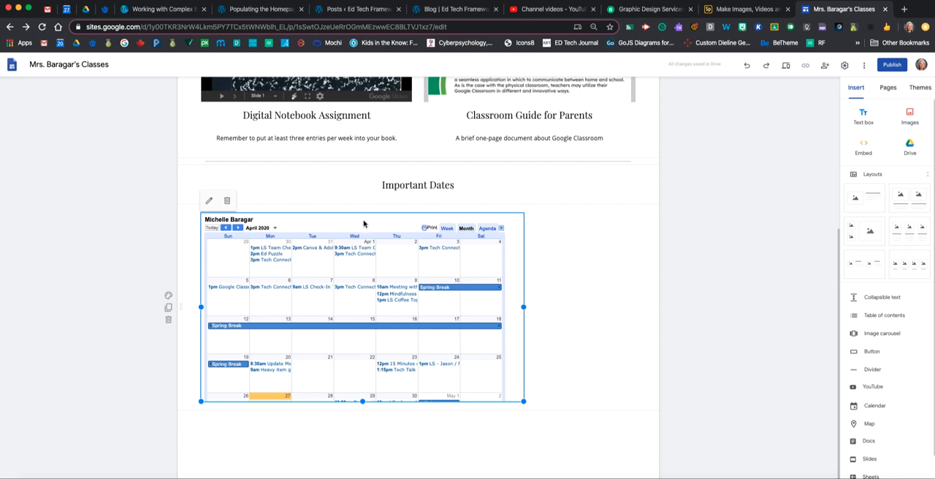
{"action": "left_click_drag", "start_coordinate": [363, 221], "coordinate": [409, 223]}
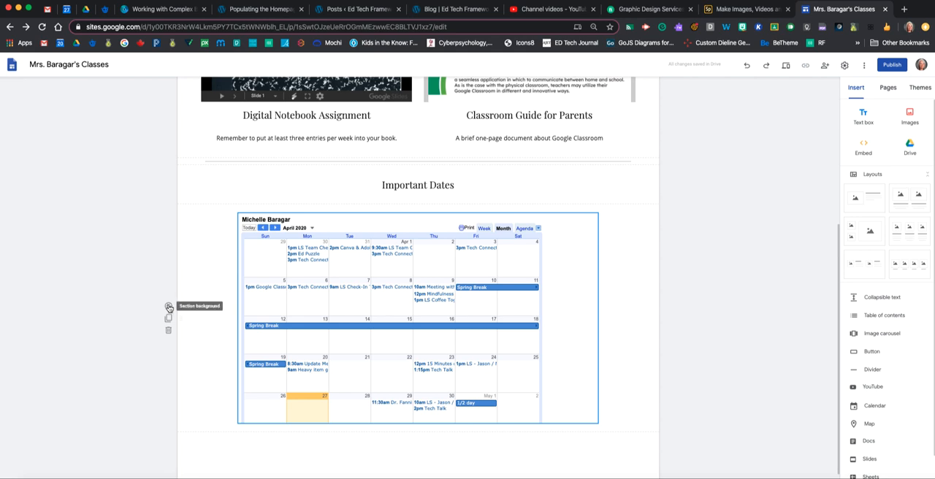
Try the Emphasis 2 background on the calendar section, followed by Emphasis 1
{"action": "left_click", "coordinate": [168, 307]}
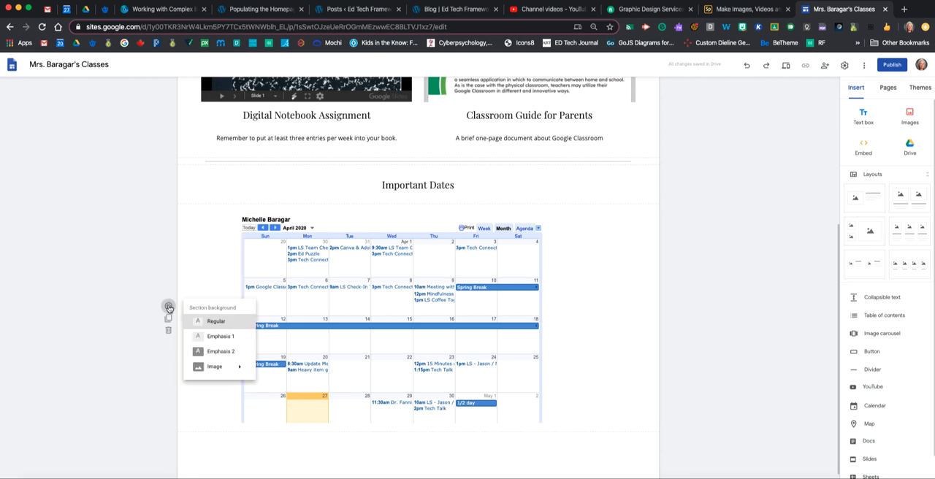
{"action": "left_click", "coordinate": [218, 352]}
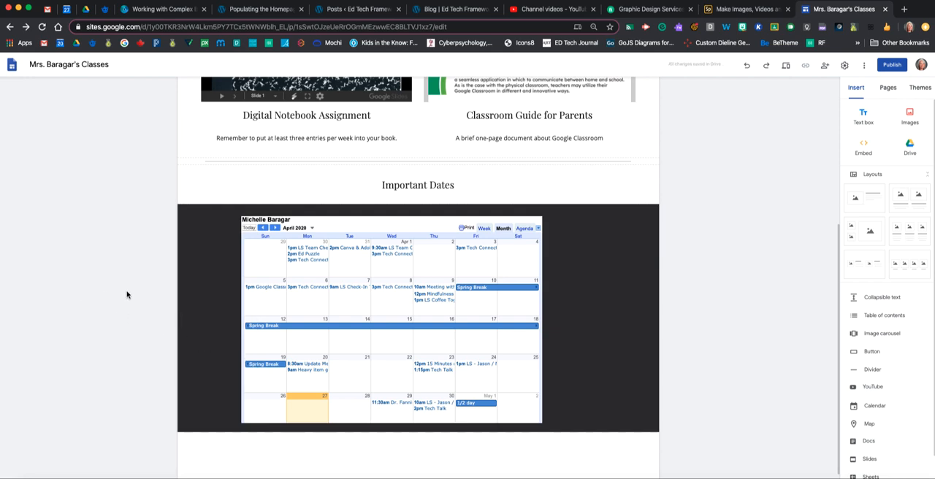
{"action": "mouse_move", "coordinate": [185, 297]}
{"action": "left_click", "coordinate": [168, 309]}
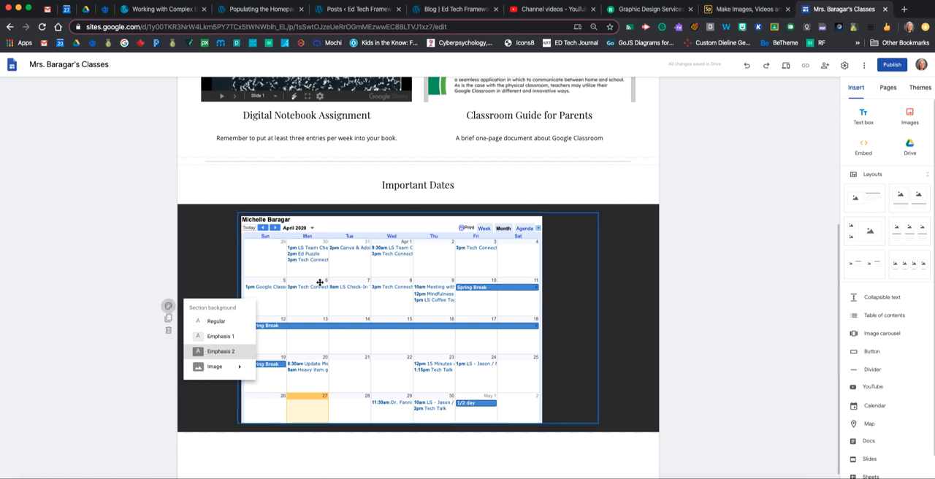
{"action": "left_click", "coordinate": [216, 339]}
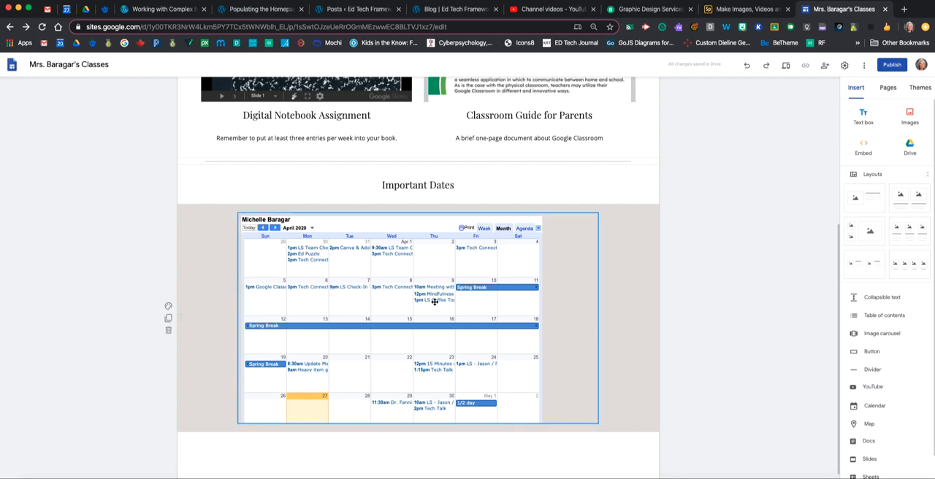
Try green for the Diplomat theme color, then choose the custom blue #347c9f instead
{"action": "left_click", "coordinate": [917, 90]}
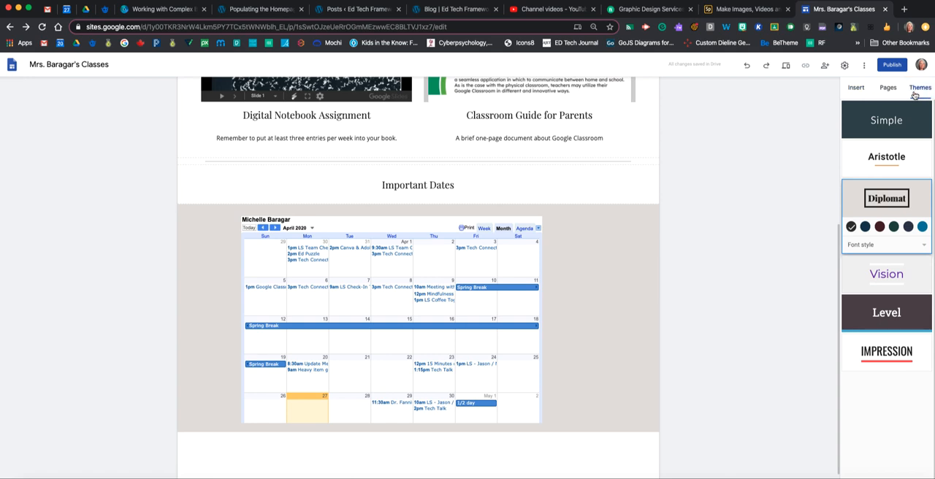
{"action": "left_click", "coordinate": [894, 226]}
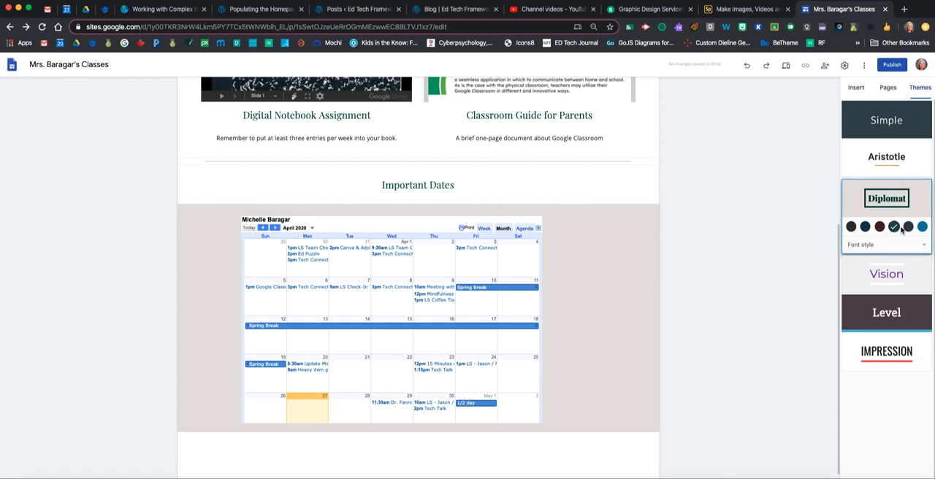
{"action": "left_click", "coordinate": [922, 227]}
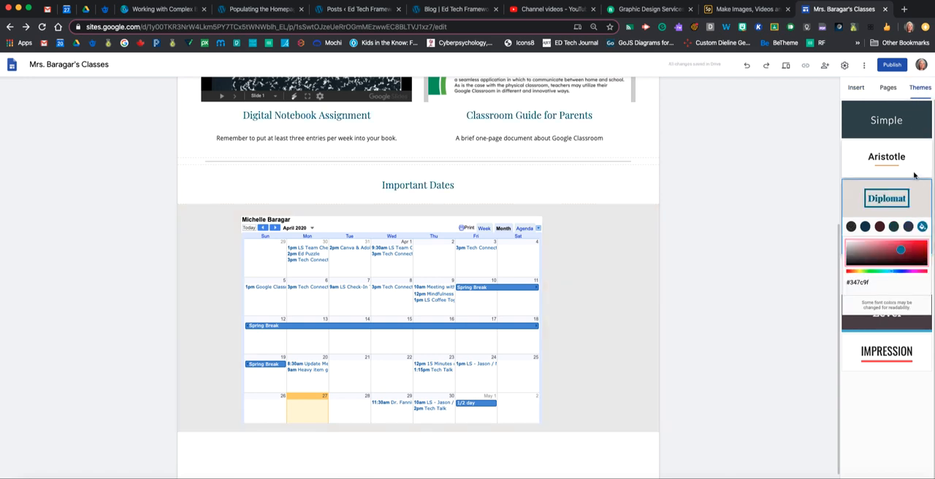
{"action": "scroll", "coordinate": [668, 146], "scroll_direction": "up", "scroll_amount": 5}
{"action": "scroll", "coordinate": [667, 148], "scroll_direction": "down", "scroll_amount": 2}
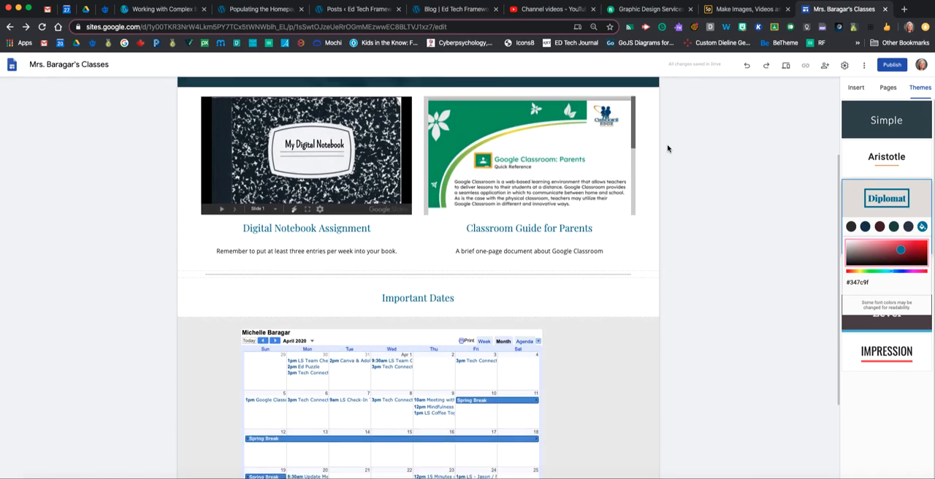
{"action": "scroll", "coordinate": [667, 148], "scroll_direction": "down", "scroll_amount": 3}
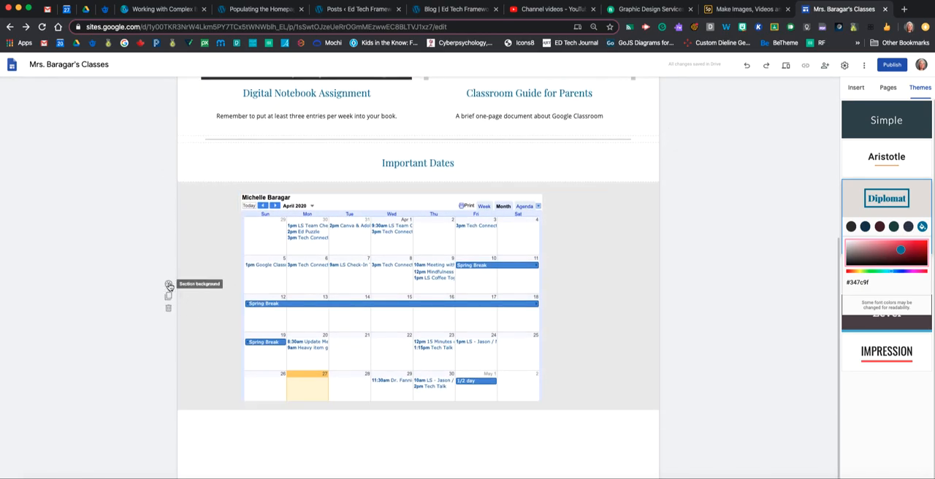
Set the calendar section's background to Emphasis 2 and center the calendar in the section
{"action": "left_click", "coordinate": [169, 285]}
{"action": "left_click", "coordinate": [211, 329]}
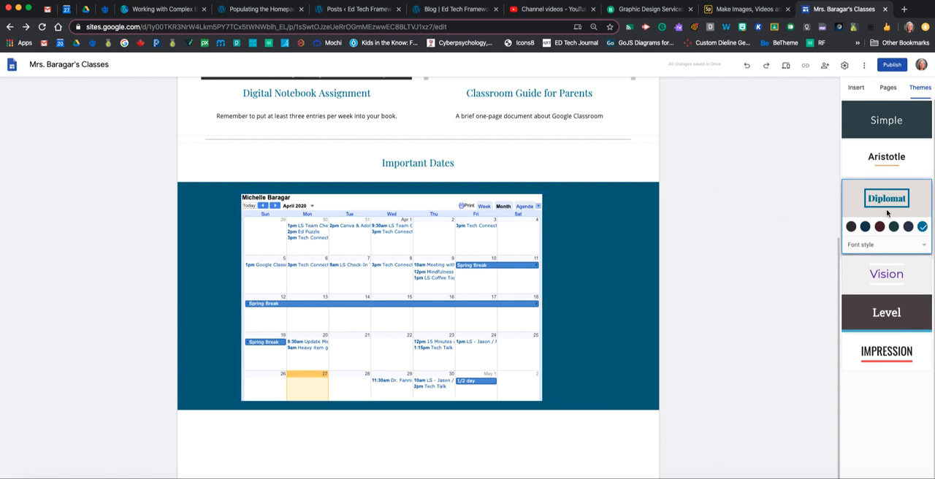
{"action": "scroll", "coordinate": [694, 207], "scroll_direction": "up", "scroll_amount": 3}
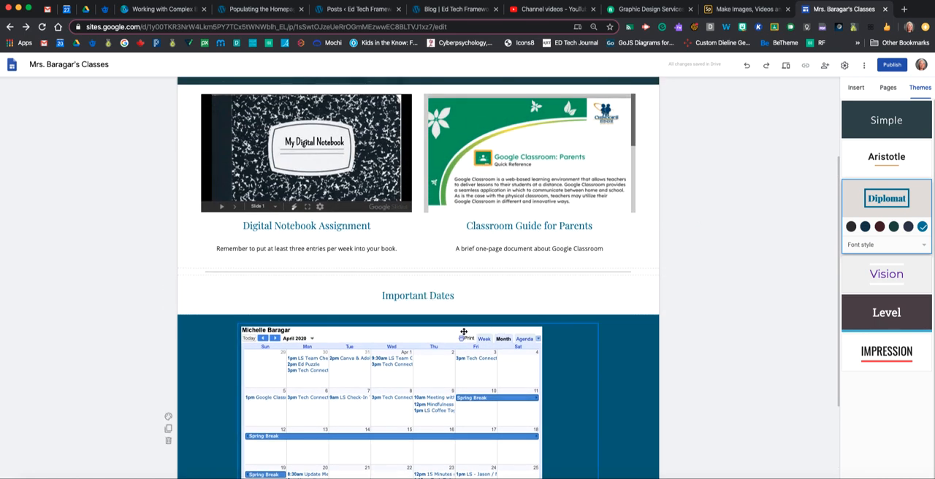
{"action": "scroll", "coordinate": [461, 333], "scroll_direction": "down", "scroll_amount": 3}
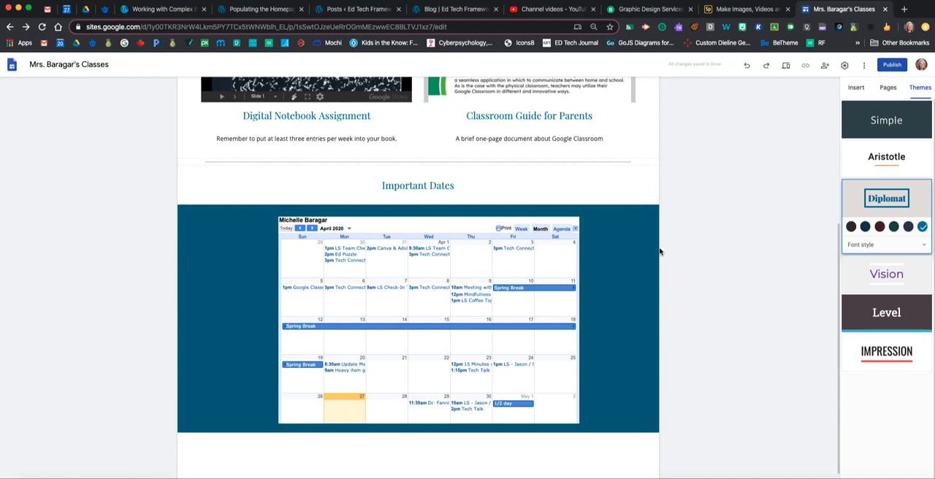
Start publishing the site and review its proposed web address and the part that identifies the class site
{"action": "scroll", "coordinate": [607, 243], "scroll_direction": "up", "scroll_amount": 3}
{"action": "scroll", "coordinate": [607, 245], "scroll_direction": "up", "scroll_amount": 4}
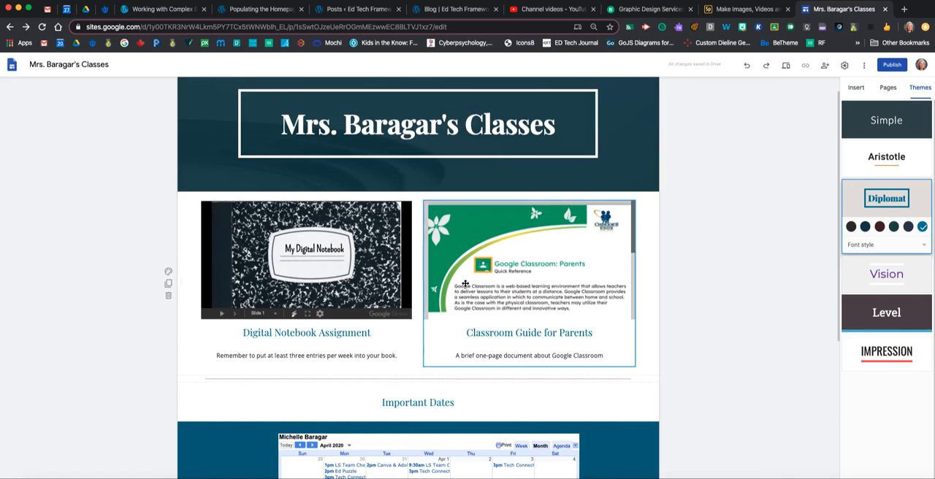
{"action": "left_click", "coordinate": [893, 66]}
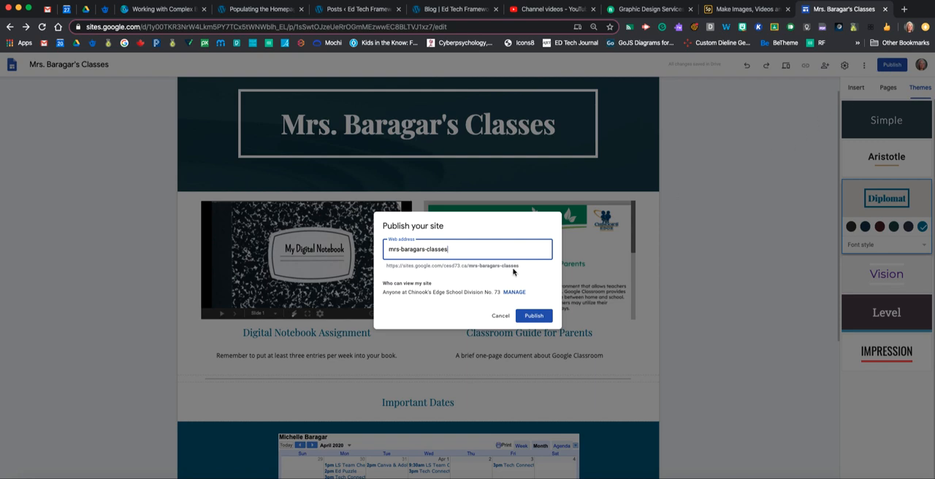
{"action": "mouse_move", "coordinate": [469, 267]}
{"action": "left_mouse_down"}
{"action": "mouse_move", "coordinate": [514, 268]}
{"action": "mouse_move", "coordinate": [455, 268]}
{"action": "left_mouse_up"}
{"action": "left_click", "coordinate": [387, 268]}
{"action": "left_click_drag", "start_coordinate": [386, 268], "coordinate": [530, 272]}
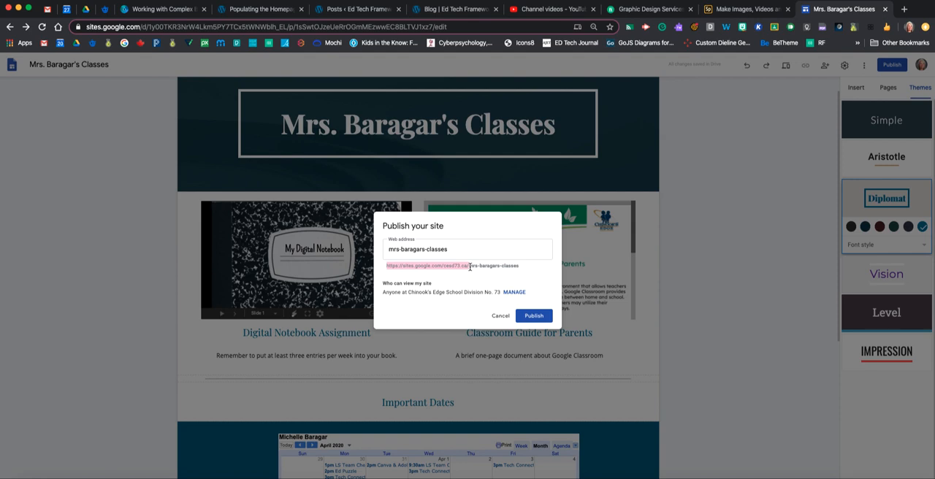
{"action": "left_click_drag", "start_coordinate": [470, 267], "coordinate": [520, 272]}
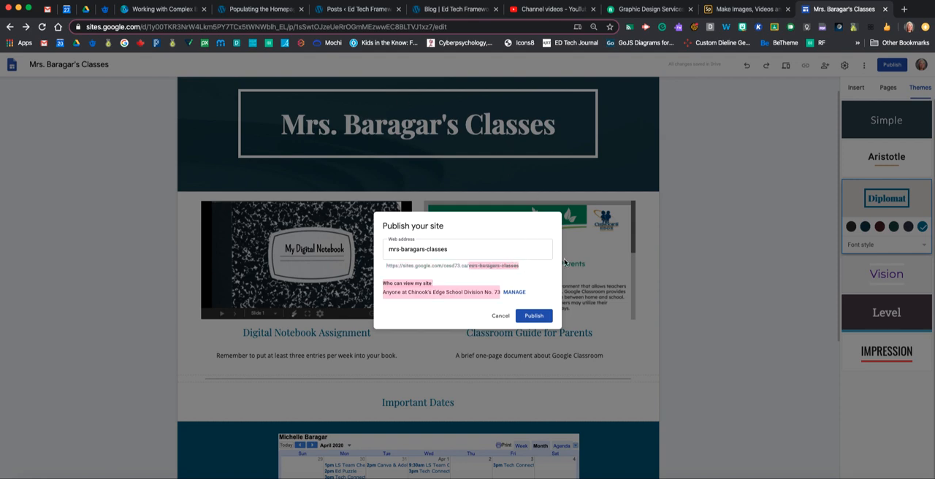
{"action": "left_click", "coordinate": [555, 269]}
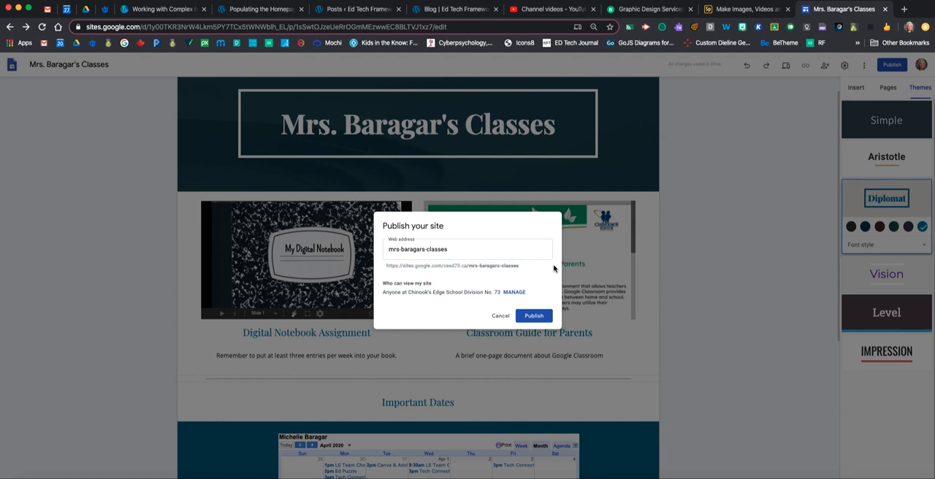
Set the publishing access so anyone can find and view the published version, save it, and publish the site
{"action": "left_click", "coordinate": [515, 293]}
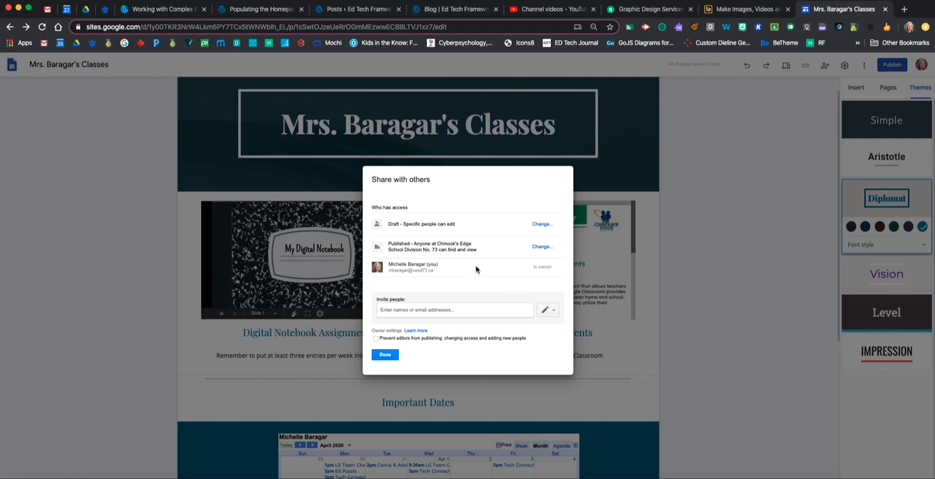
{"action": "left_click", "coordinate": [541, 247]}
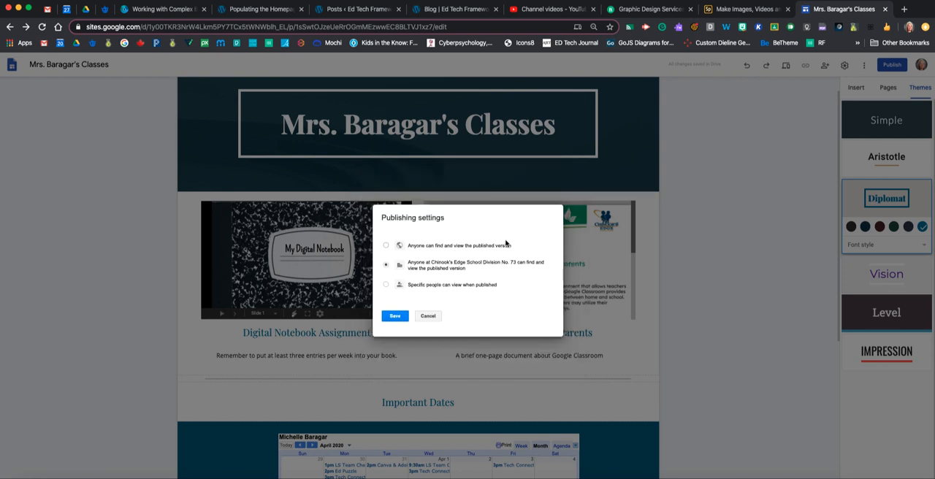
{"action": "left_click", "coordinate": [386, 247]}
{"action": "left_click", "coordinate": [393, 317]}
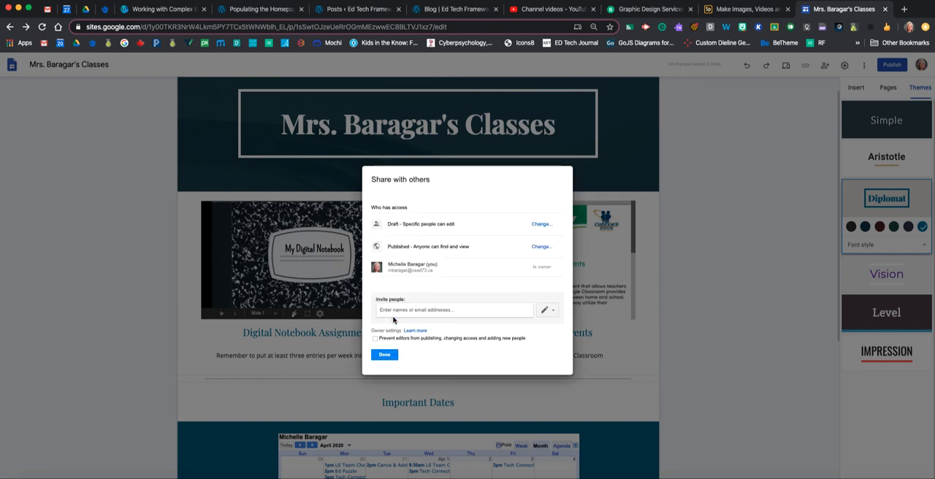
{"action": "left_click", "coordinate": [385, 356]}
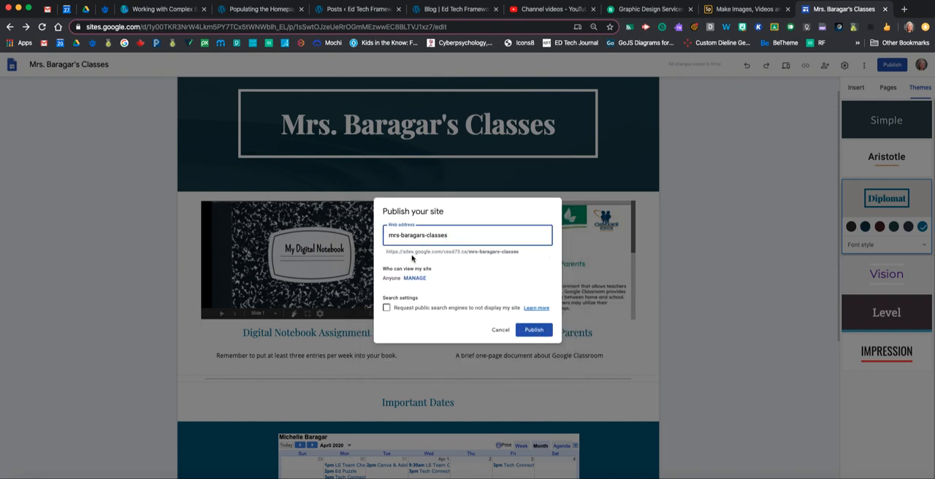
{"action": "left_click", "coordinate": [527, 332]}
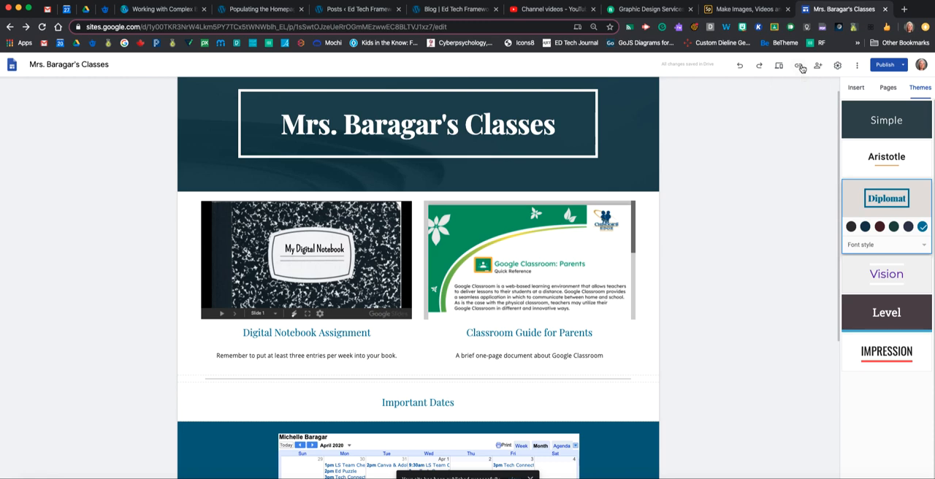
Copy the published site link
{"action": "left_click", "coordinate": [799, 67]}
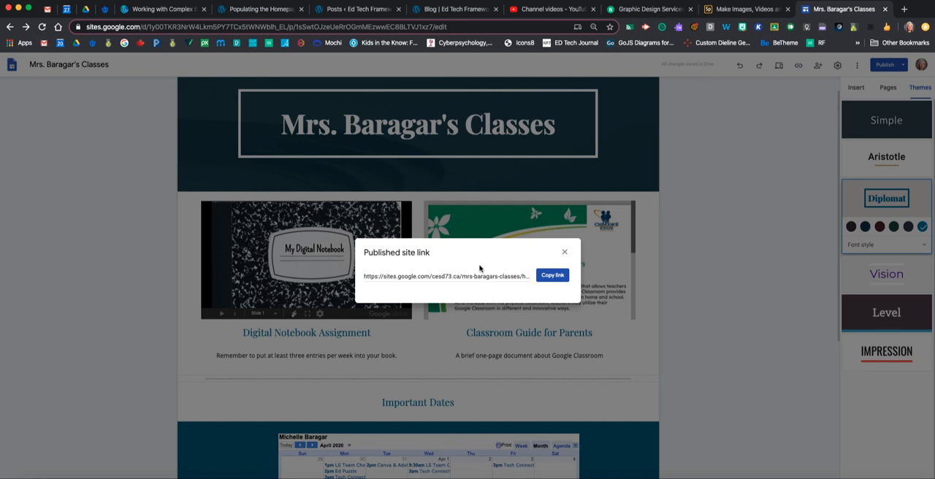
{"action": "left_click", "coordinate": [564, 252]}
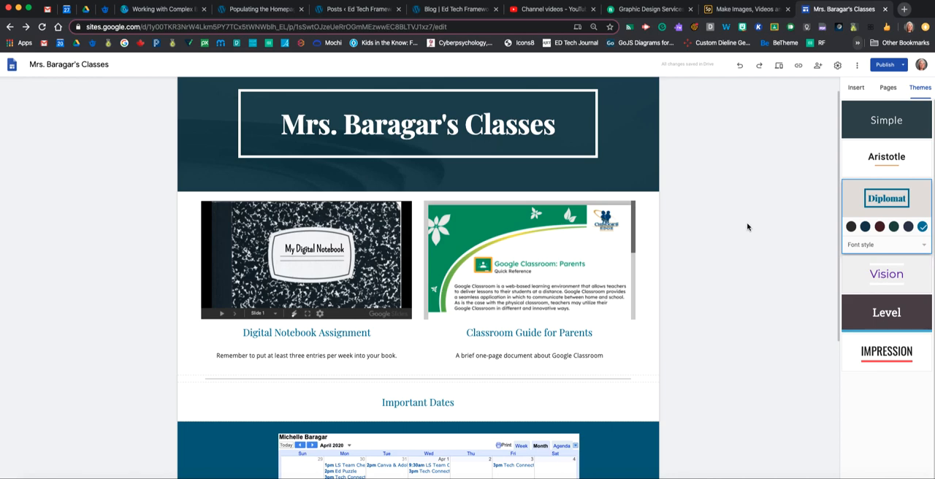
{"action": "left_click", "coordinate": [799, 65]}
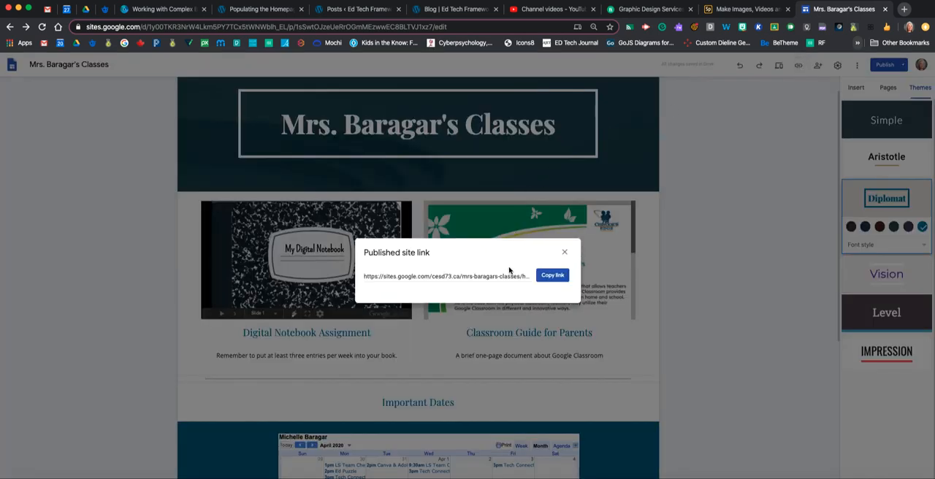
{"action": "left_click", "coordinate": [551, 277]}
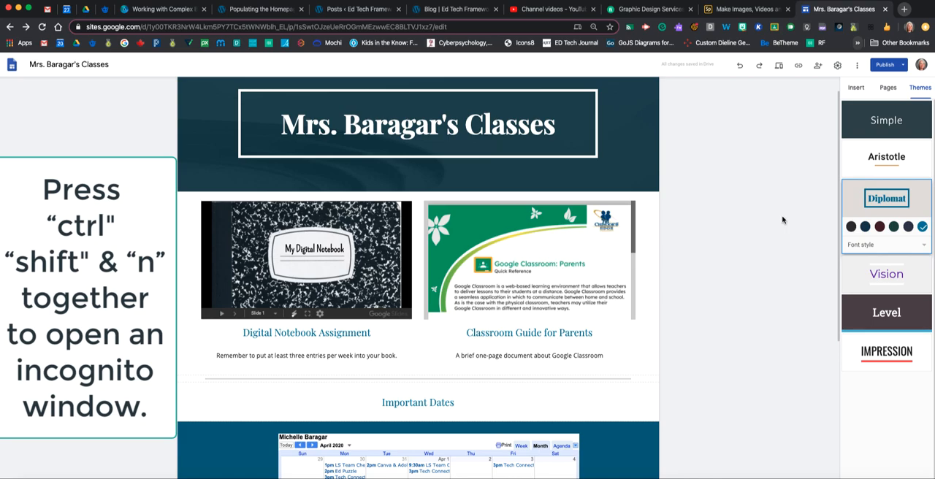
Load the copied site link in an incognito window and examine the published homepage down to the calendar
{"action": "key", "text": "ctrl+shift+n"}
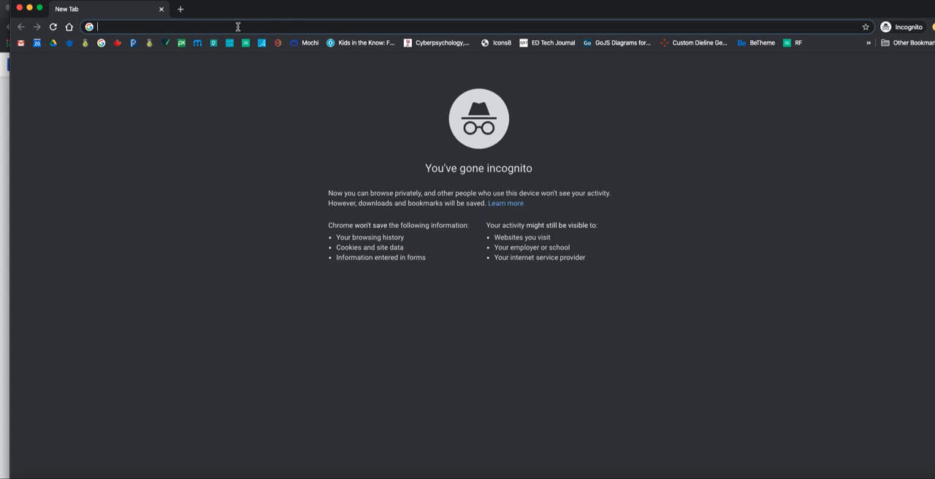
{"action": "key", "text": "super+v"}
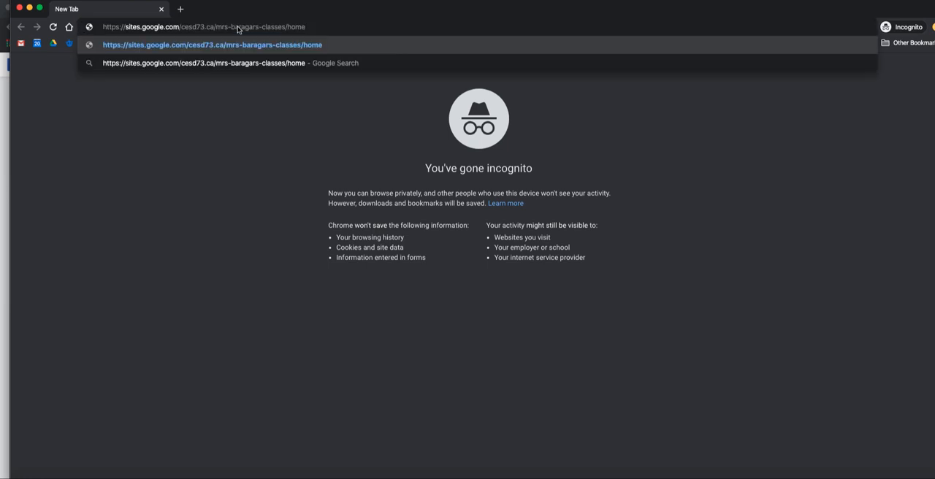
{"action": "key", "text": "Return"}
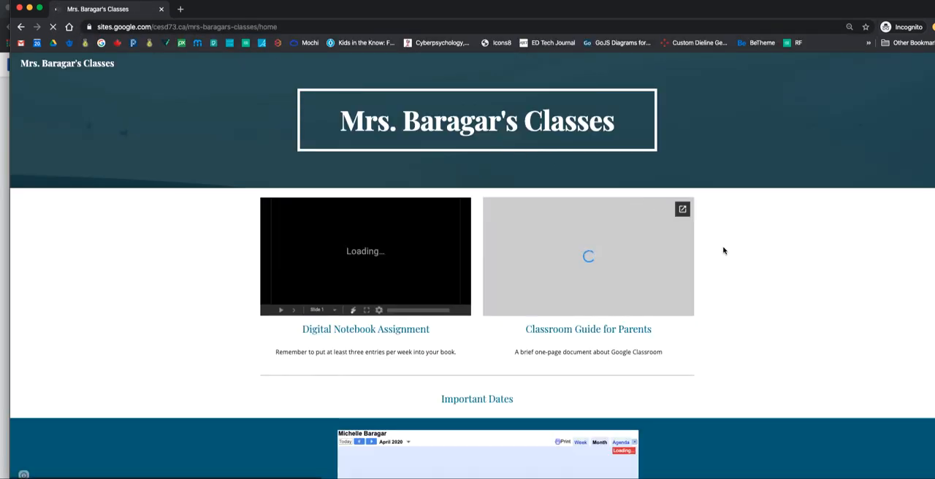
{"action": "scroll", "coordinate": [731, 248], "scroll_direction": "down", "scroll_amount": 1}
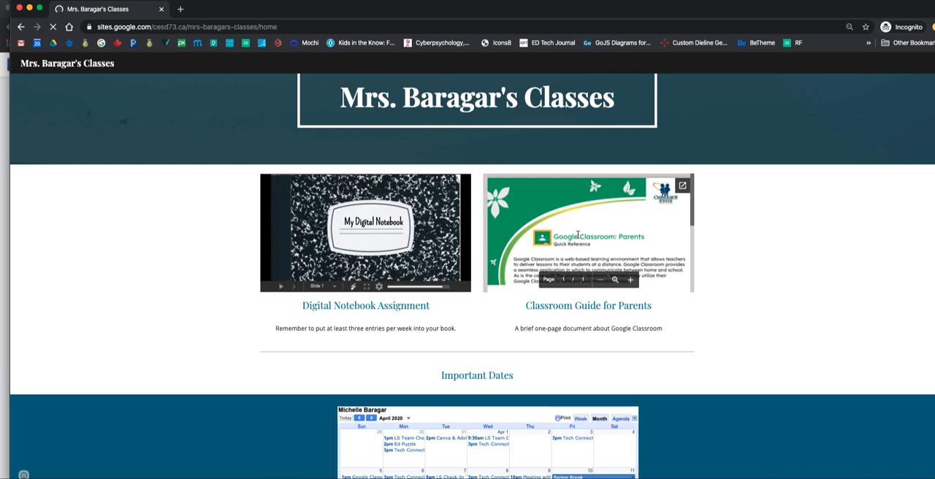
{"action": "scroll", "coordinate": [578, 235], "scroll_direction": "down", "scroll_amount": 1}
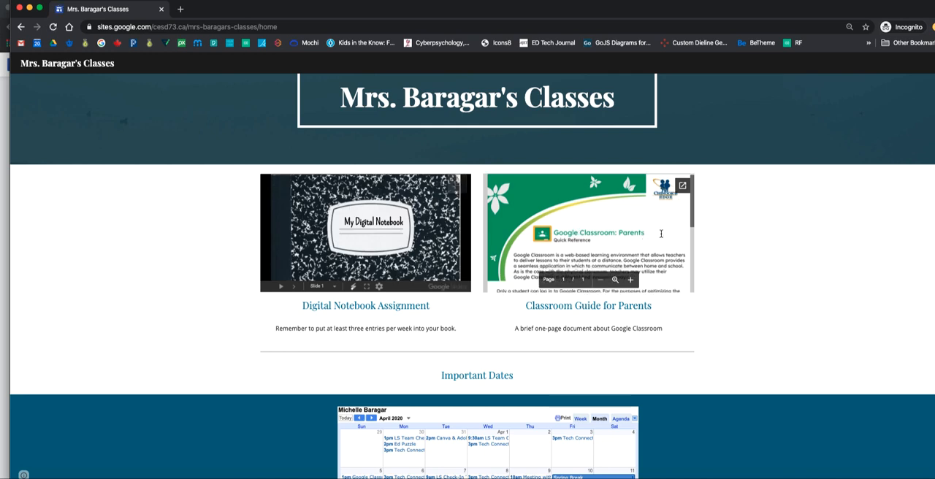
{"action": "scroll", "coordinate": [724, 236], "scroll_direction": "down", "scroll_amount": 4}
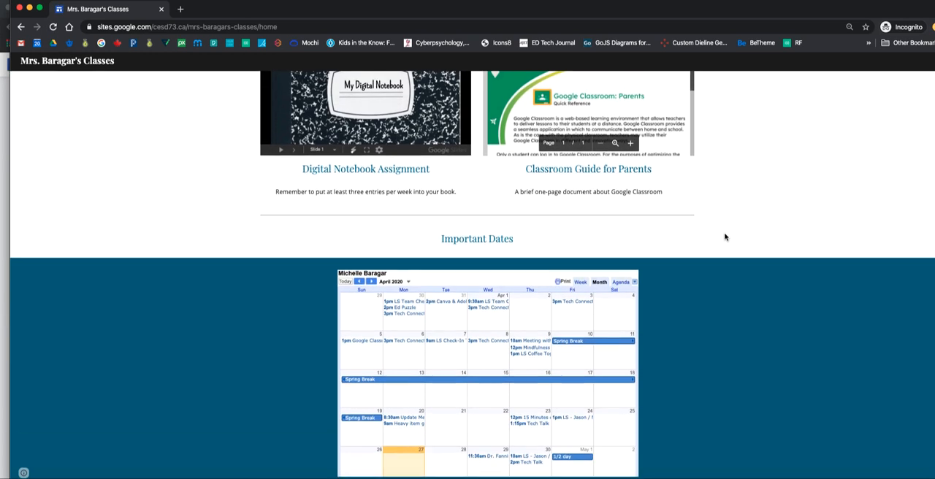